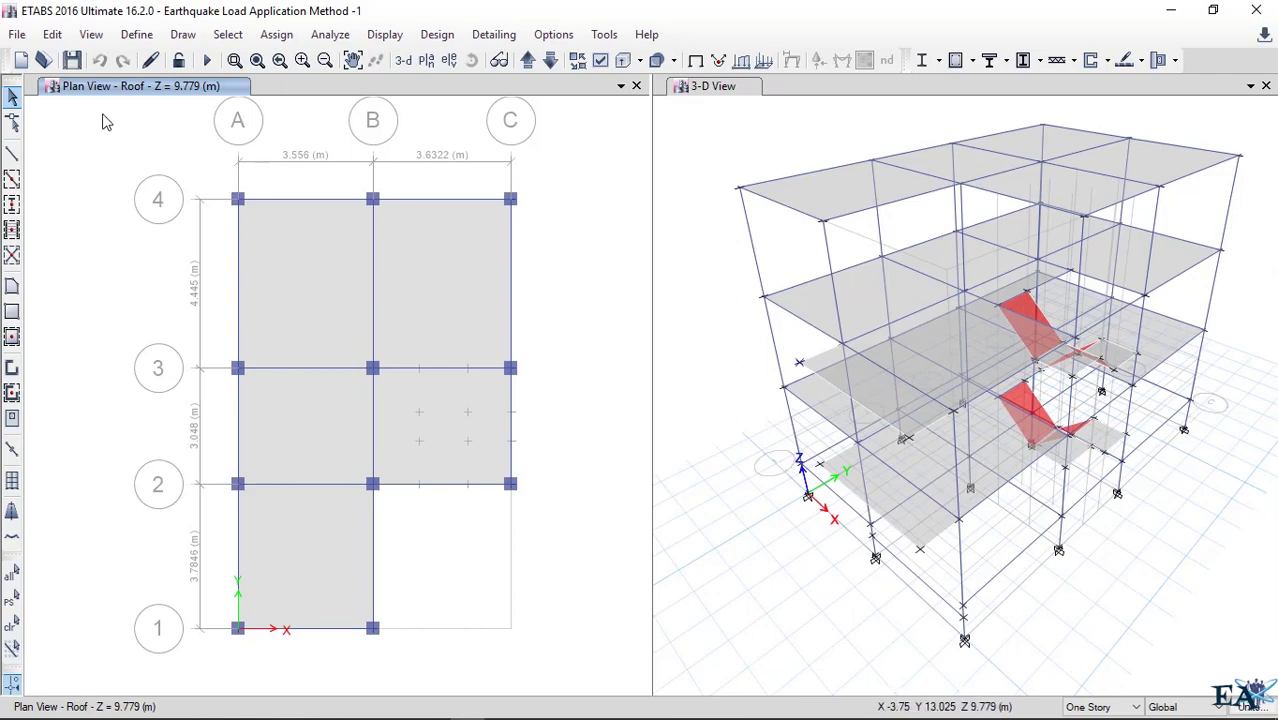
- Open the Load Patterns definitions from the Define menu
{"action": "left_click", "coordinate": [137, 35]}
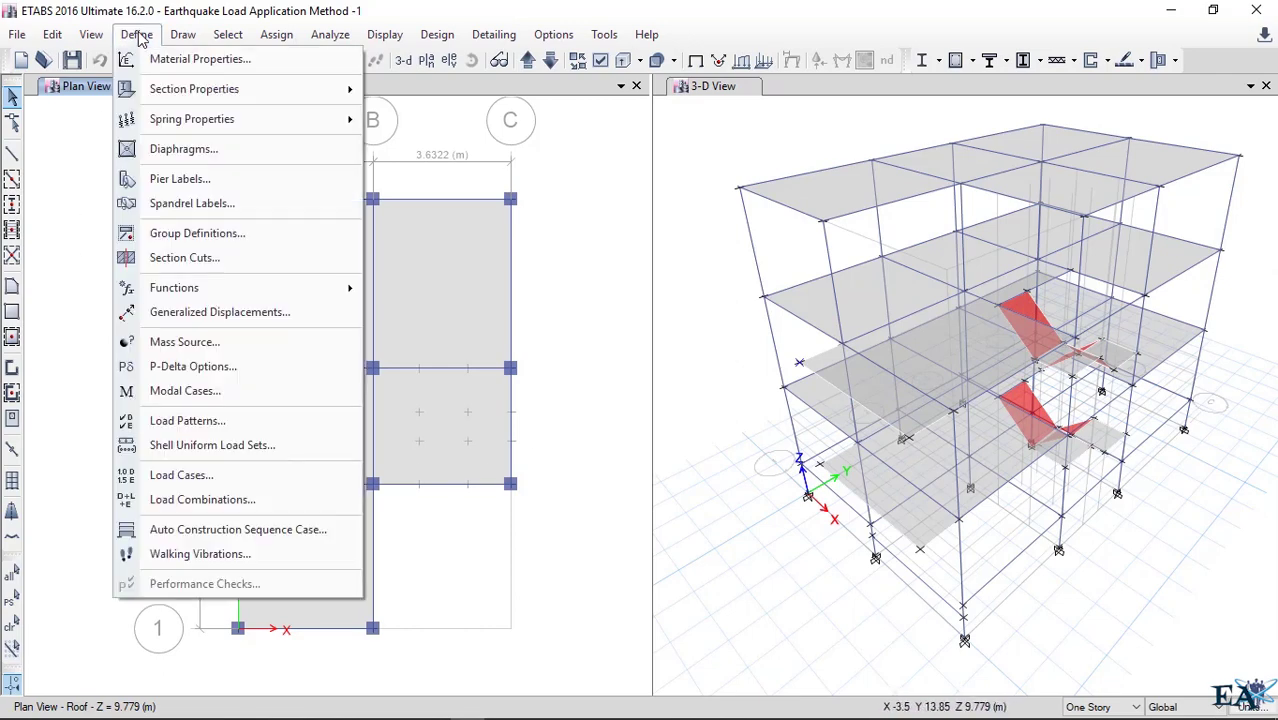
{"action": "left_click", "coordinate": [195, 421]}
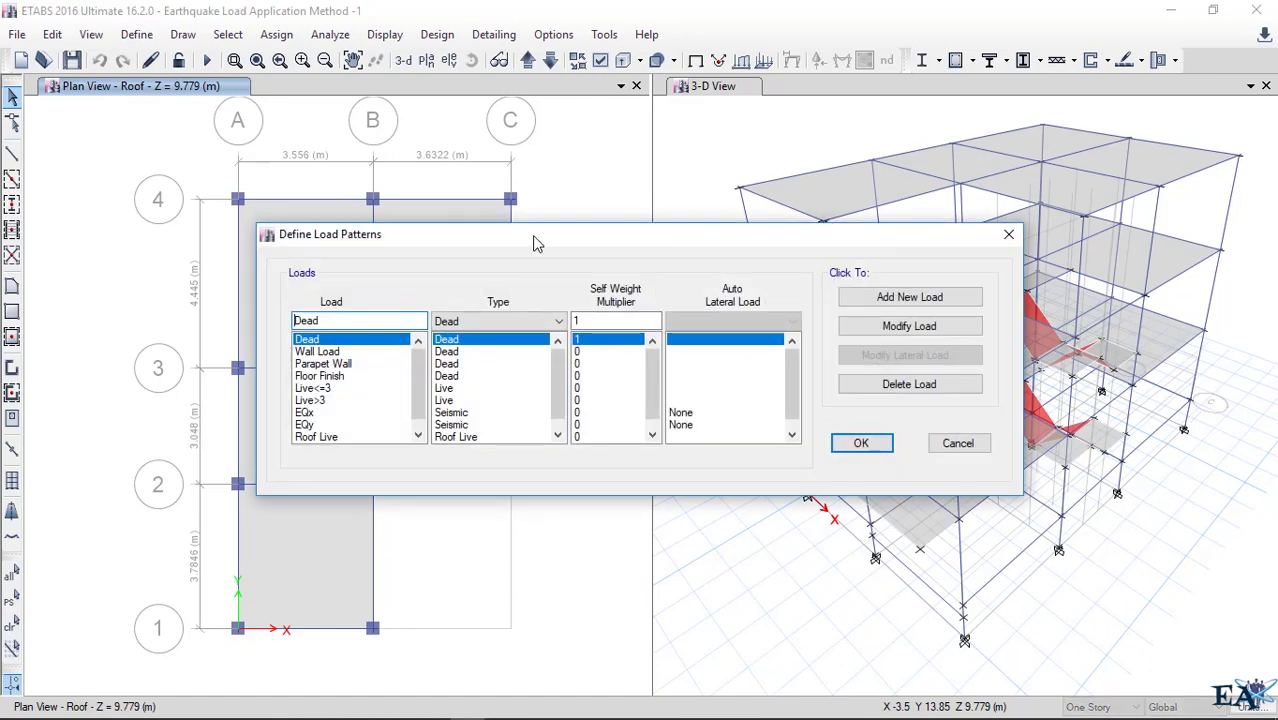
{"action": "left_click_drag", "start_coordinate": [531, 235], "coordinate": [478, 142]}
- Set EQx's auto lateral load to IS1893 2002 and open its seismic parameters (Z 0.36, R 5)
{"action": "left_click", "coordinate": [258, 321]}
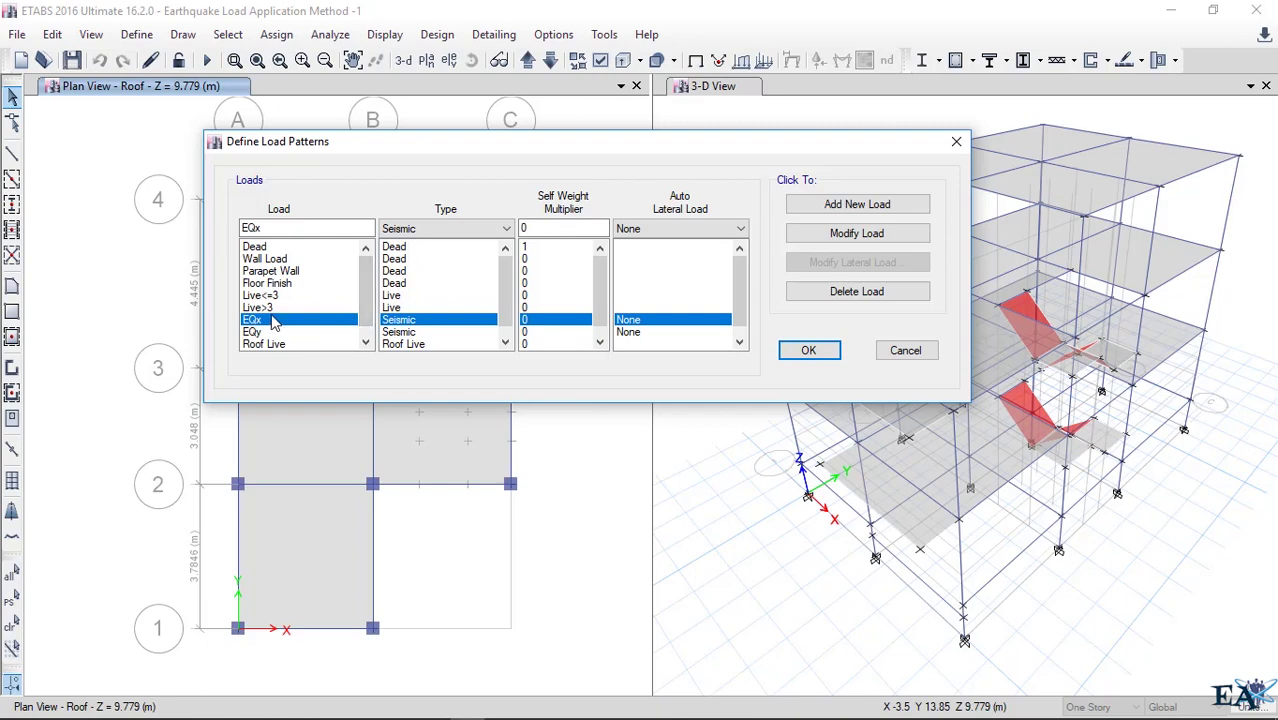
{"action": "left_click", "coordinate": [709, 233]}
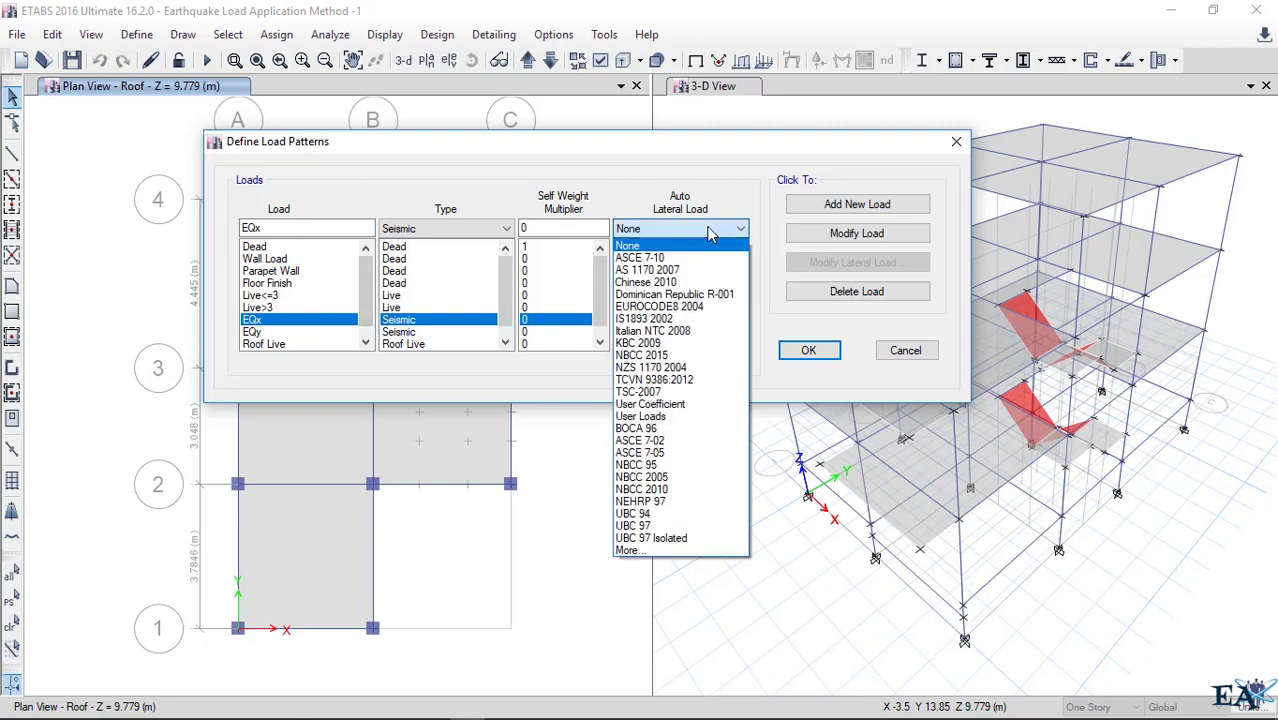
{"action": "left_click", "coordinate": [636, 320]}
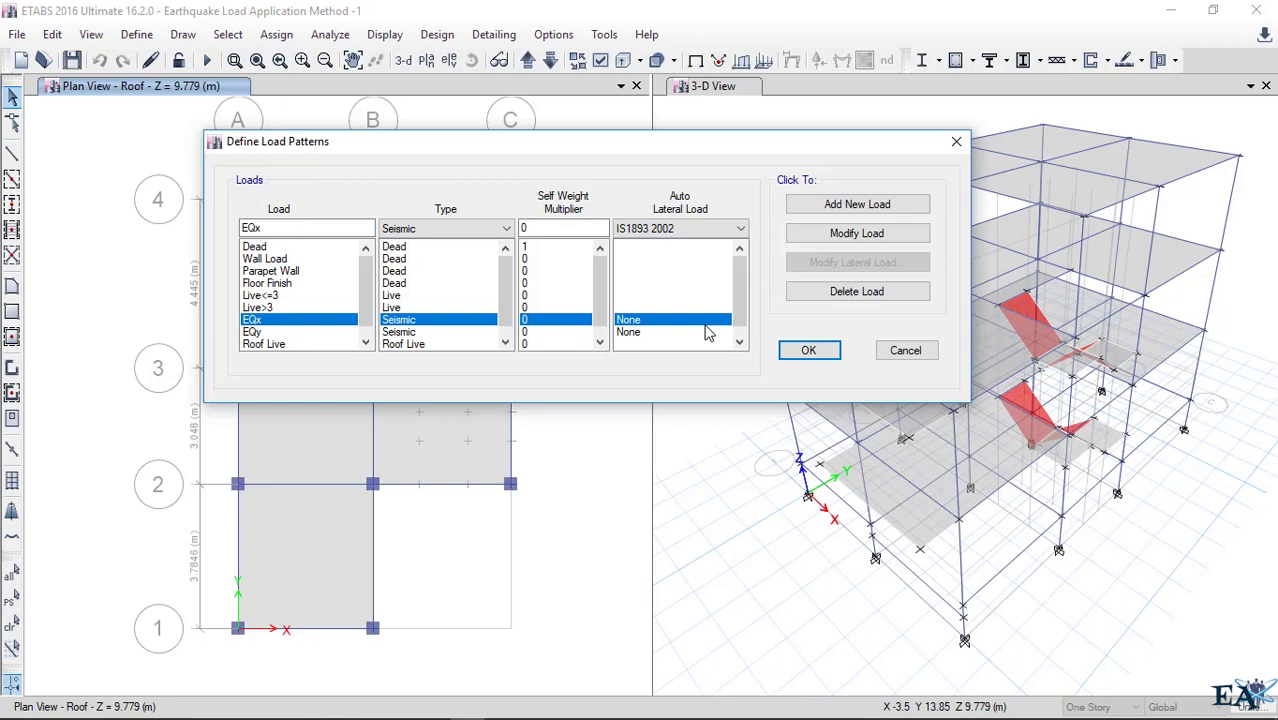
{"action": "left_click", "coordinate": [886, 236]}
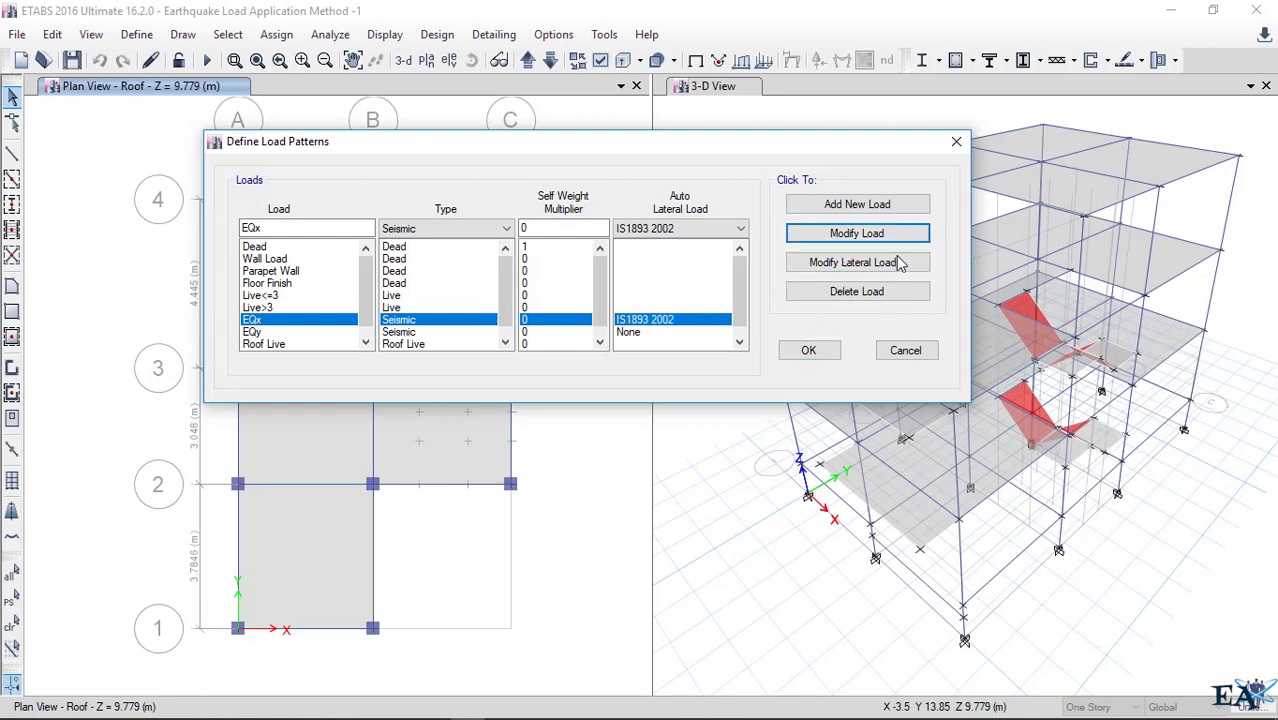
{"action": "left_click", "coordinate": [848, 265]}
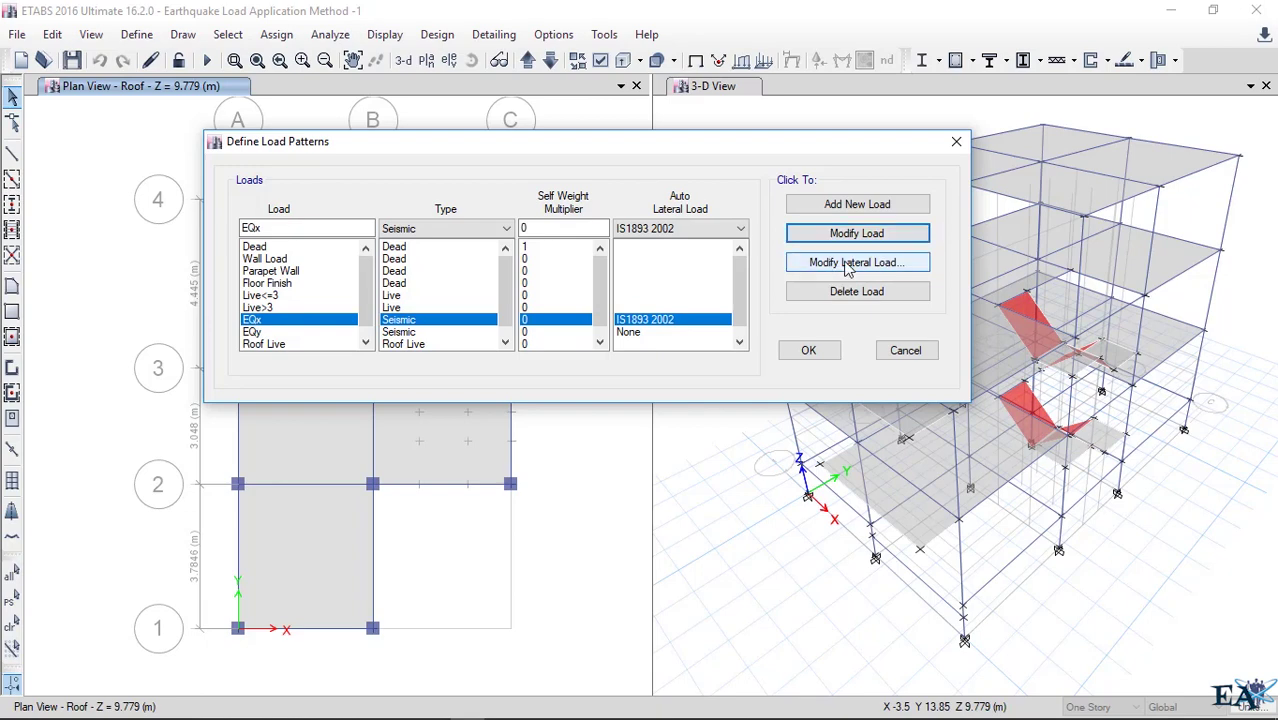
{"action": "left_click", "coordinate": [848, 265]}
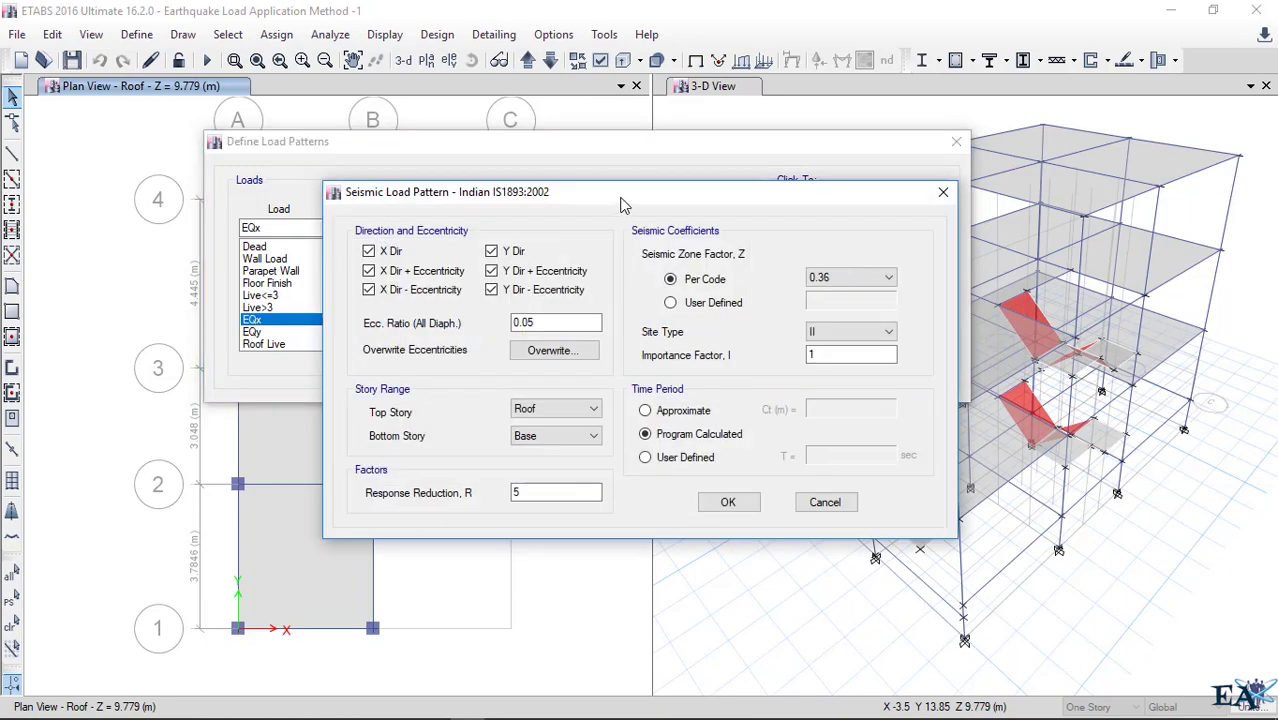
- Uncheck Y Dir and both Y eccentricity cases so EQx acts only in X with ±0.05 eccentricity
{"action": "left_click_drag", "start_coordinate": [620, 195], "coordinate": [583, 127]}
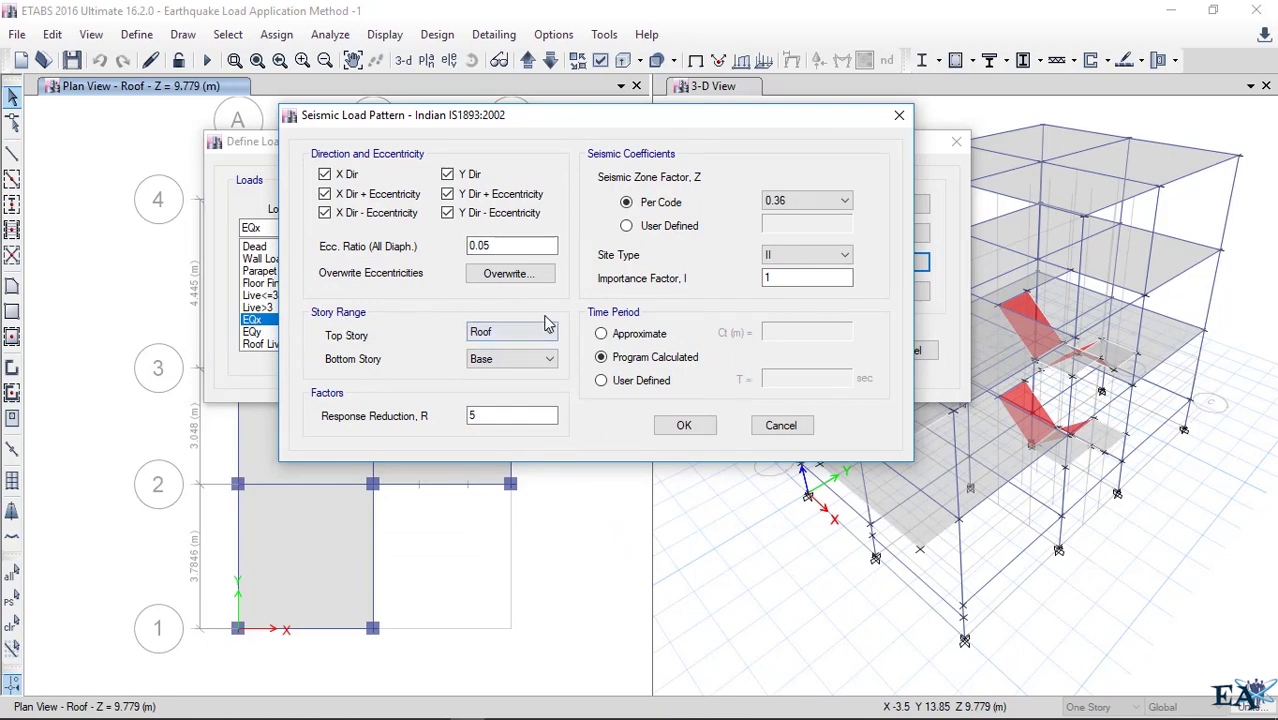
{"action": "left_click_drag", "start_coordinate": [363, 115], "coordinate": [578, 124]}
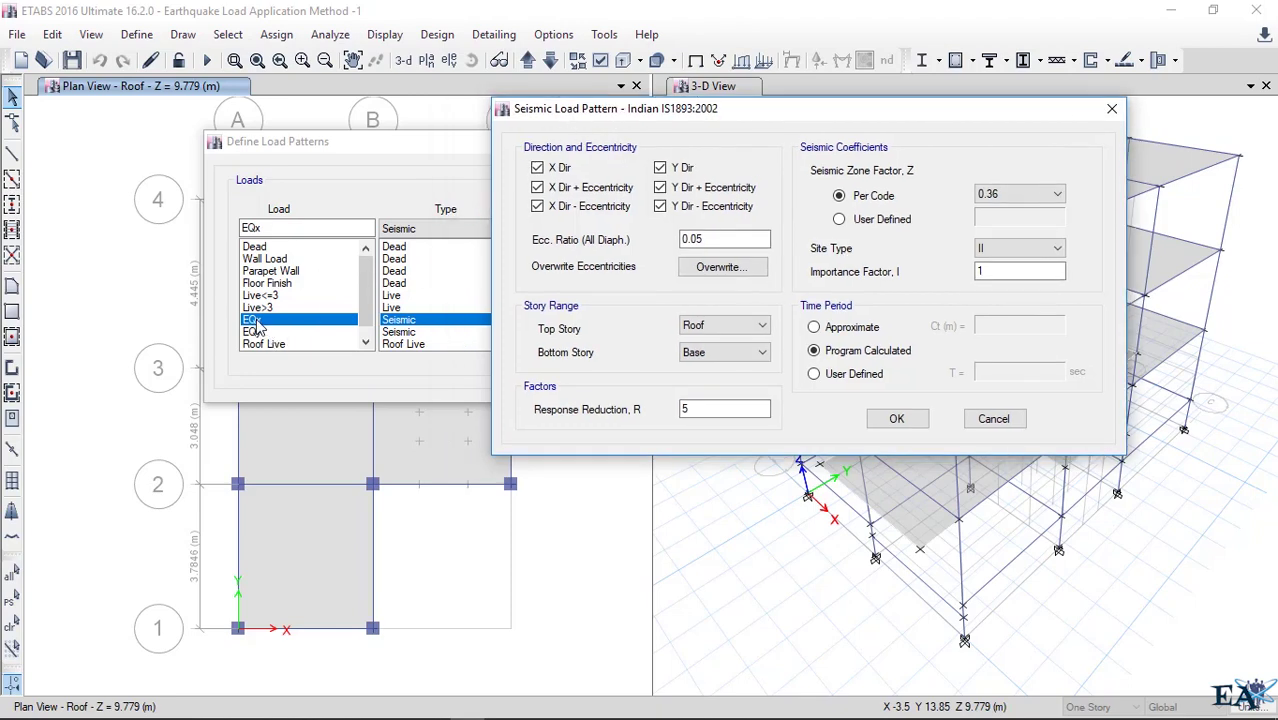
{"action": "left_click", "coordinate": [675, 170]}
{"action": "left_click", "coordinate": [677, 188]}
{"action": "left_click", "coordinate": [678, 206]}
{"action": "left_click", "coordinate": [698, 414]}
{"action": "mouse_move", "coordinate": [779, 712]}
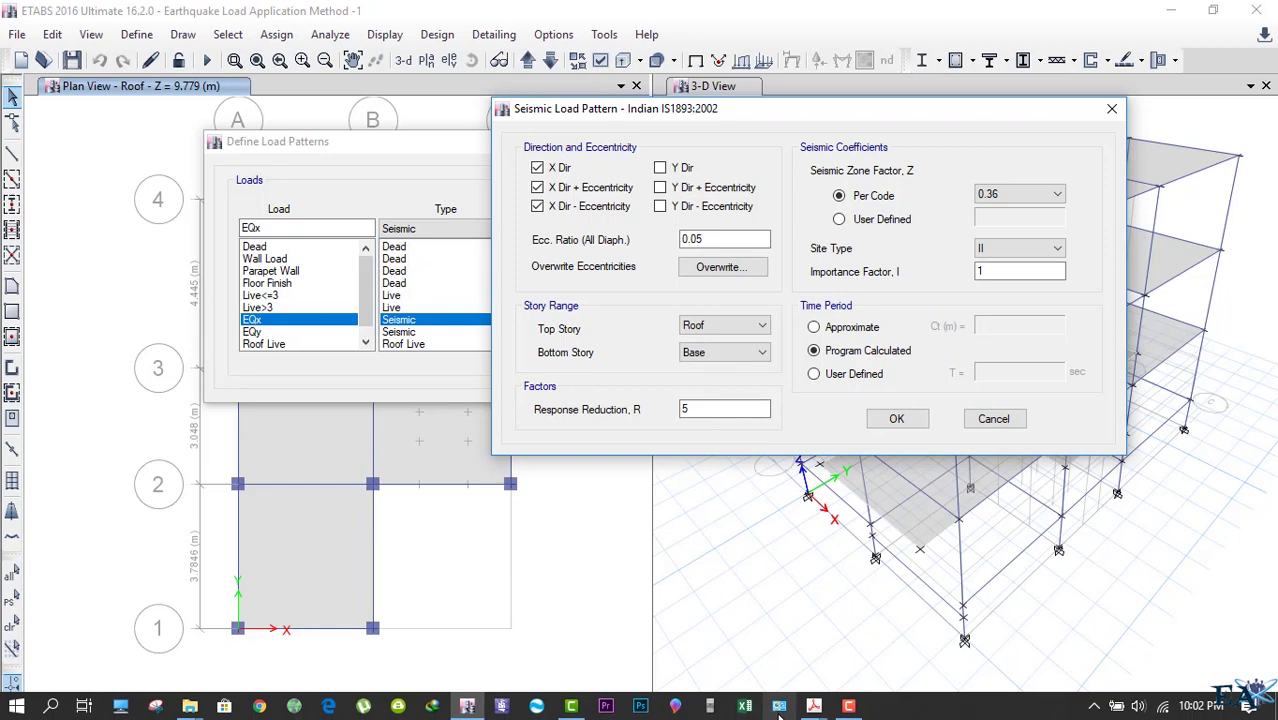
{"action": "left_click_drag", "start_coordinate": [605, 118], "coordinate": [512, 128]}
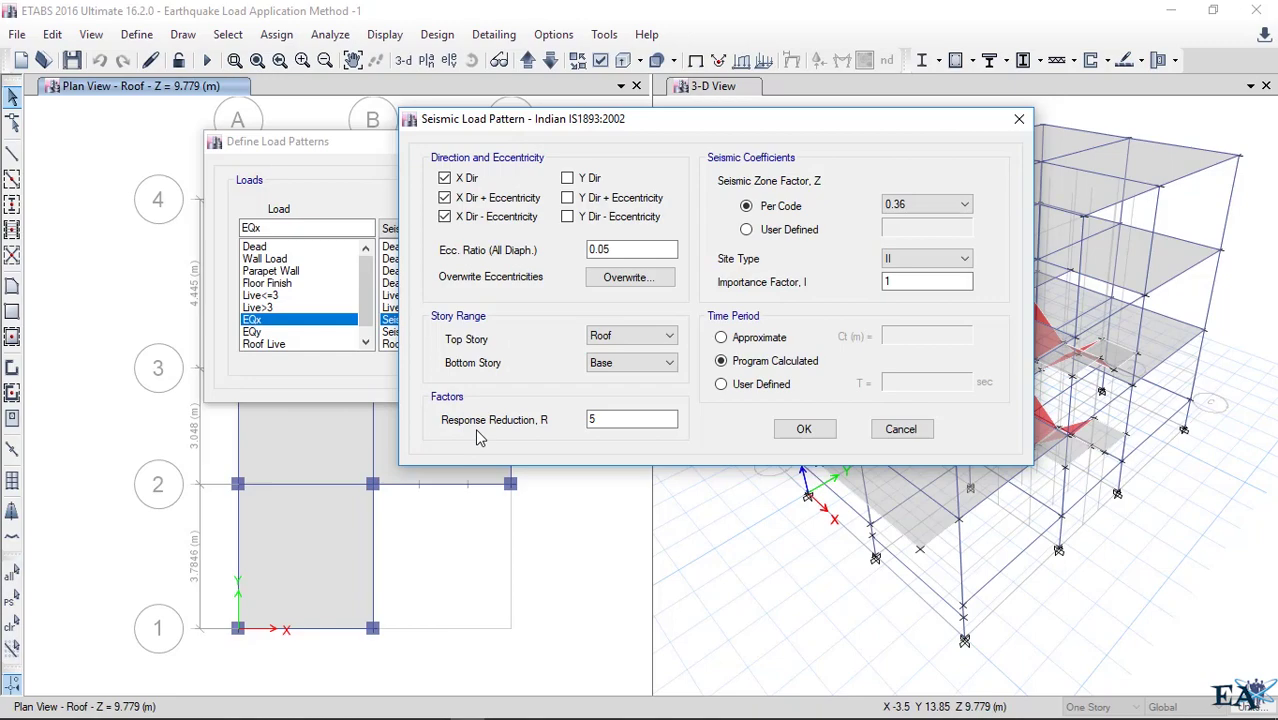
{"action": "mouse_move", "coordinate": [662, 714]}
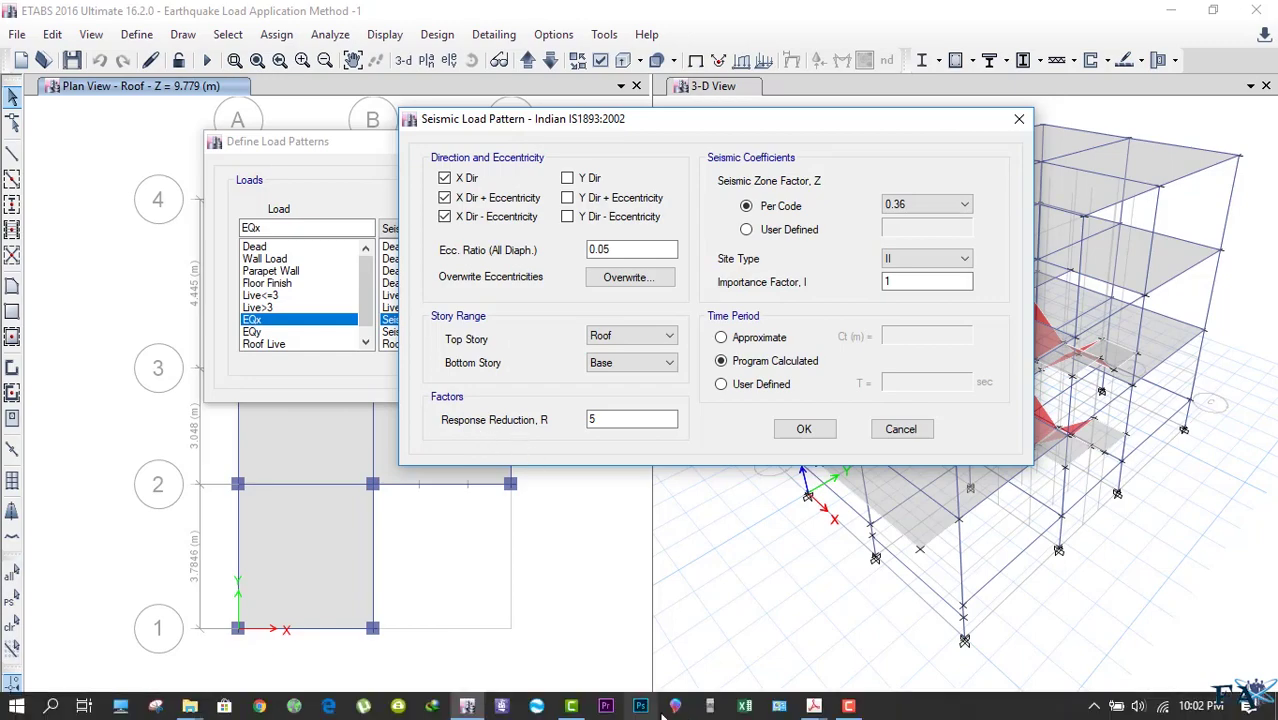
{"action": "left_click", "coordinate": [813, 706]}
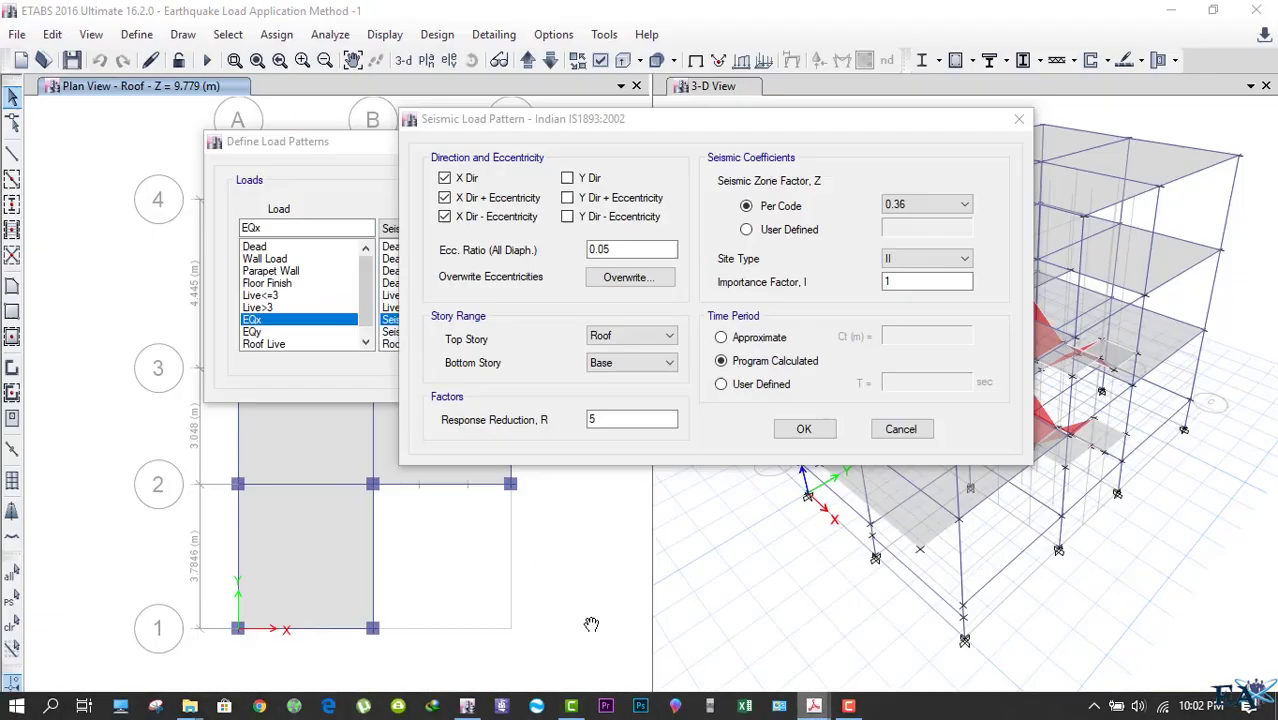
{"action": "left_click", "coordinate": [591, 624]}
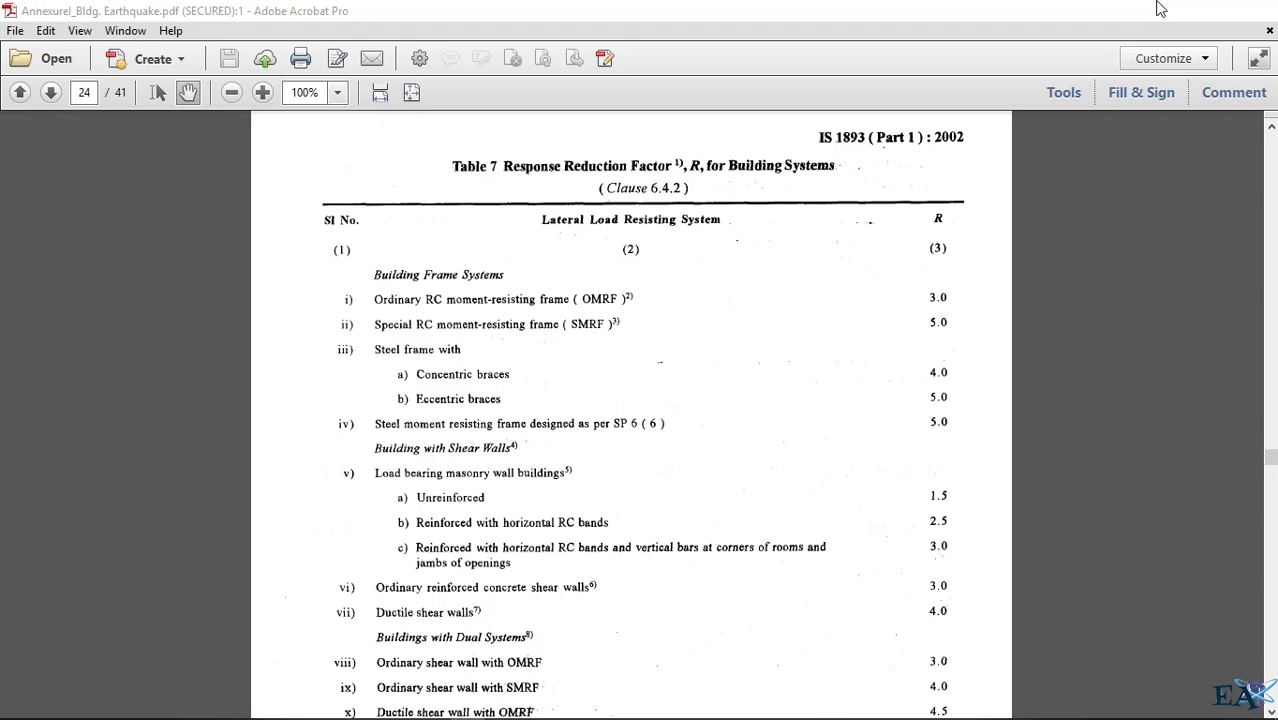
{"action": "key", "text": "alt+Tab"}
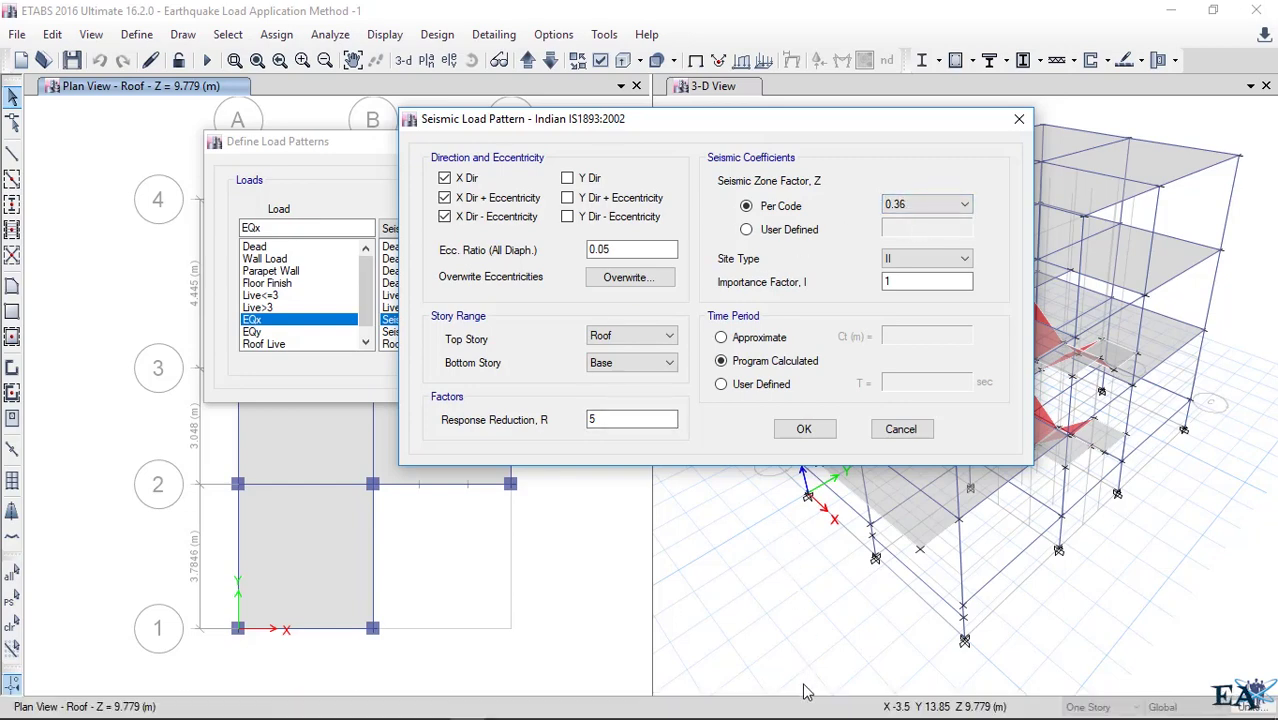
{"action": "mouse_move", "coordinate": [808, 715]}
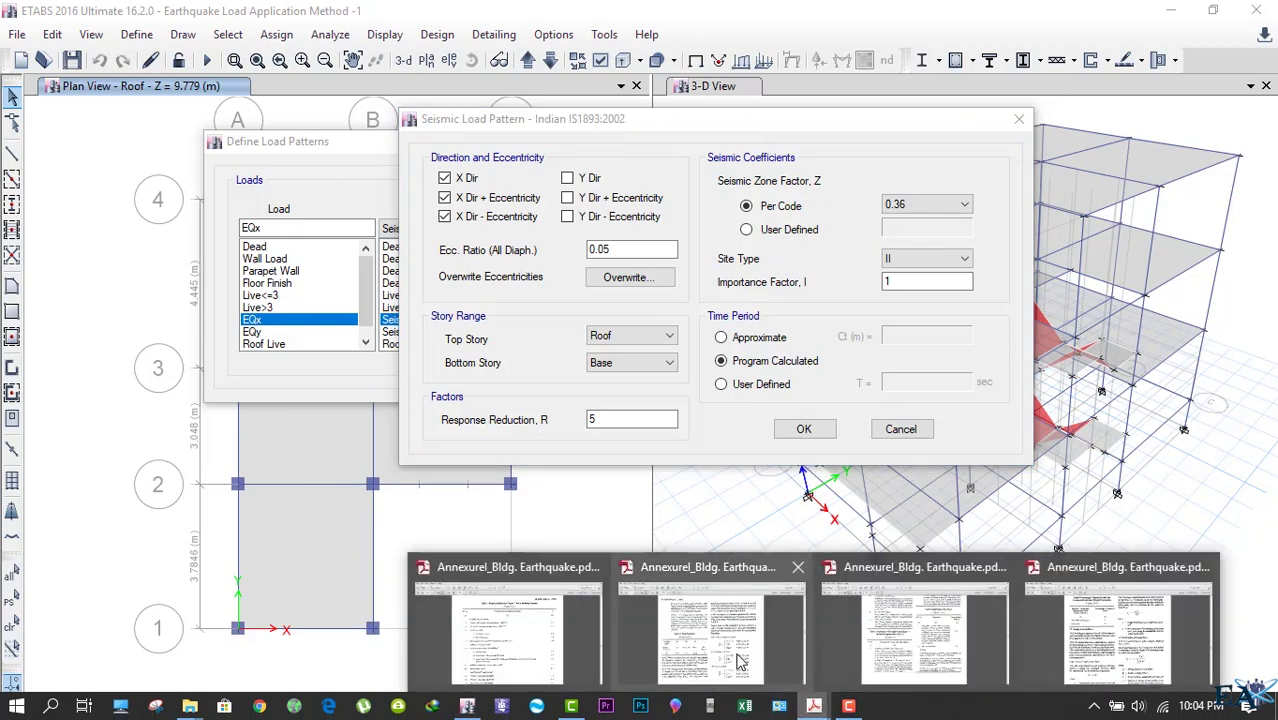
{"action": "left_click", "coordinate": [740, 650]}
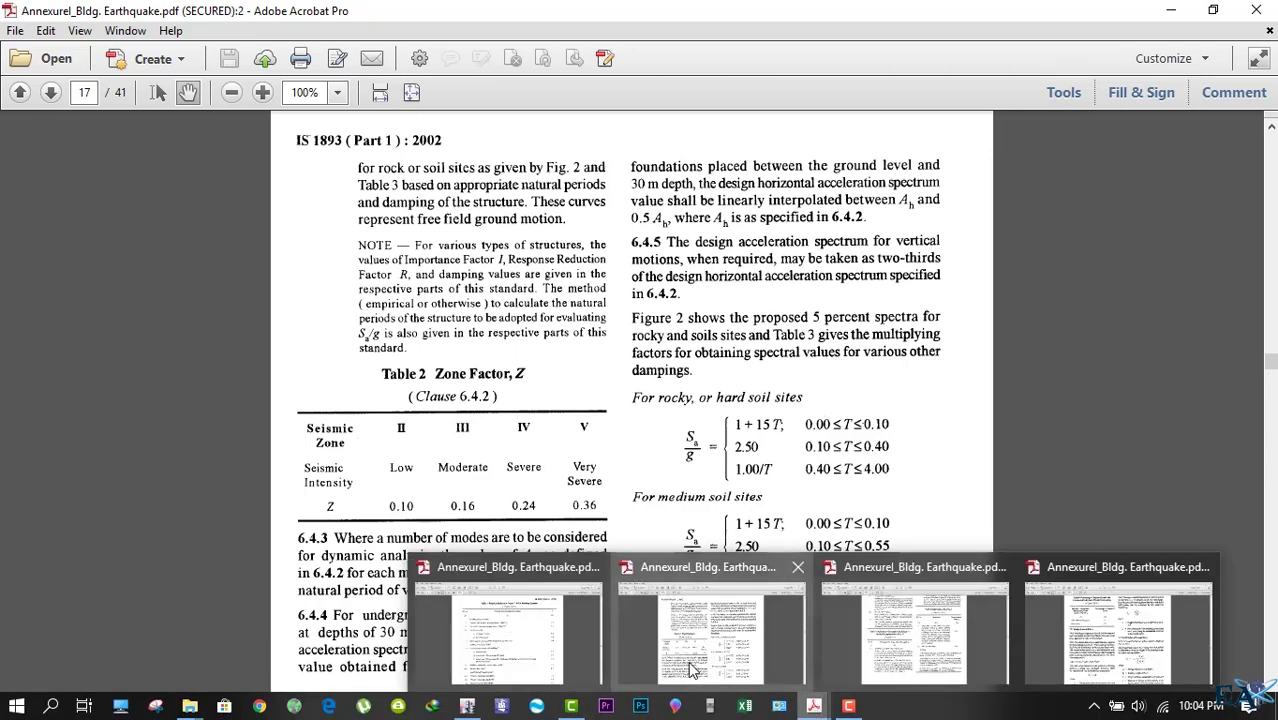
{"action": "left_click", "coordinate": [467, 707]}
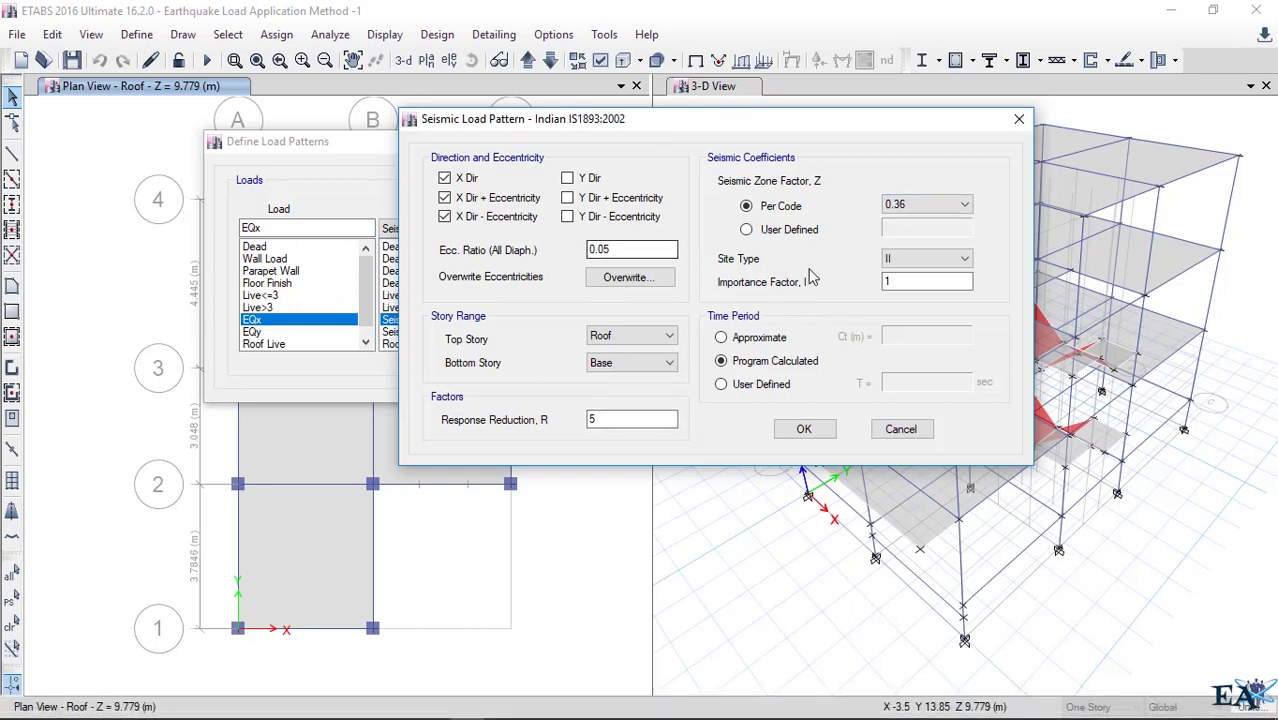
- Set EQx's site type to II, keeping zone factor 0.36 and importance factor 1
{"action": "left_click", "coordinate": [912, 267]}
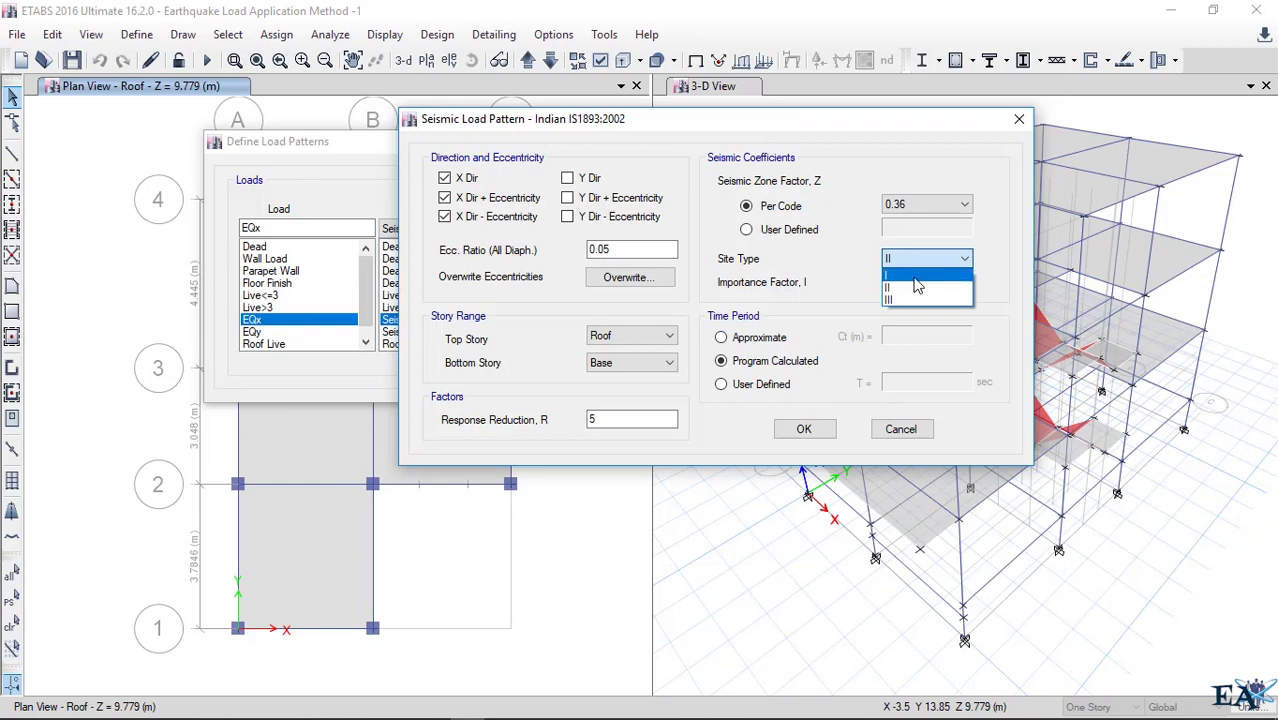
{"action": "left_click", "coordinate": [915, 276]}
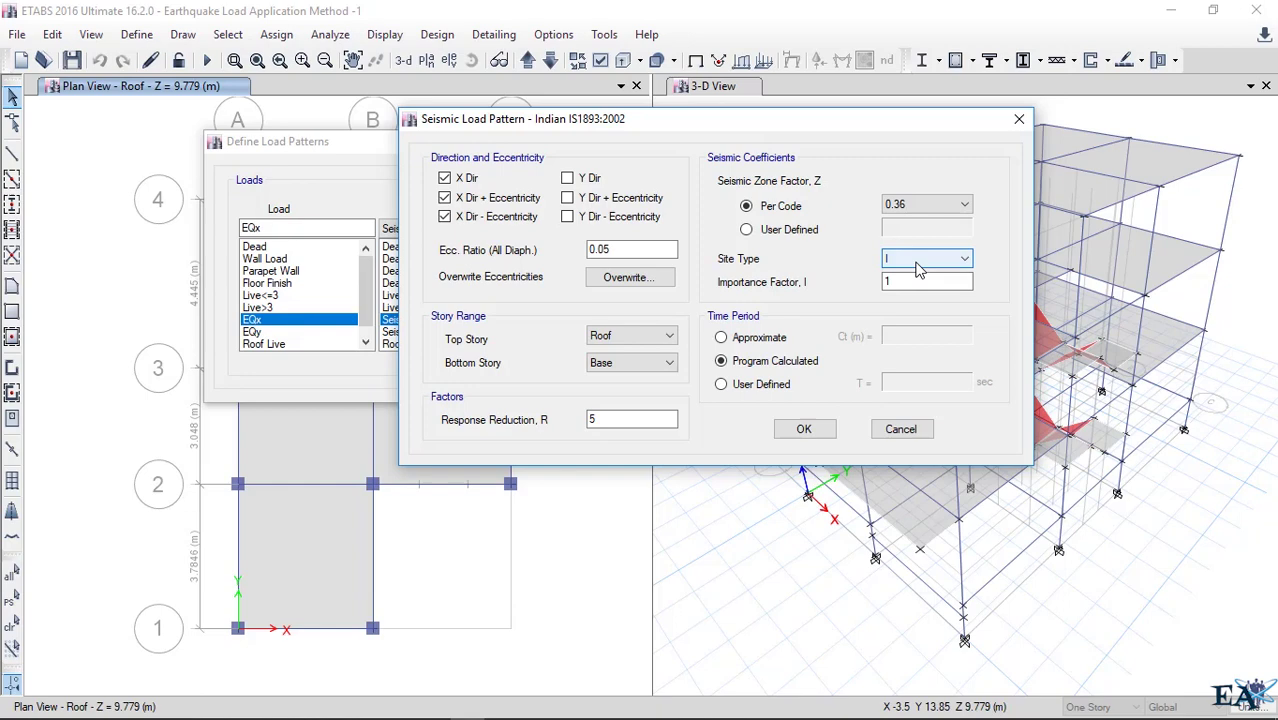
{"action": "left_click", "coordinate": [918, 263]}
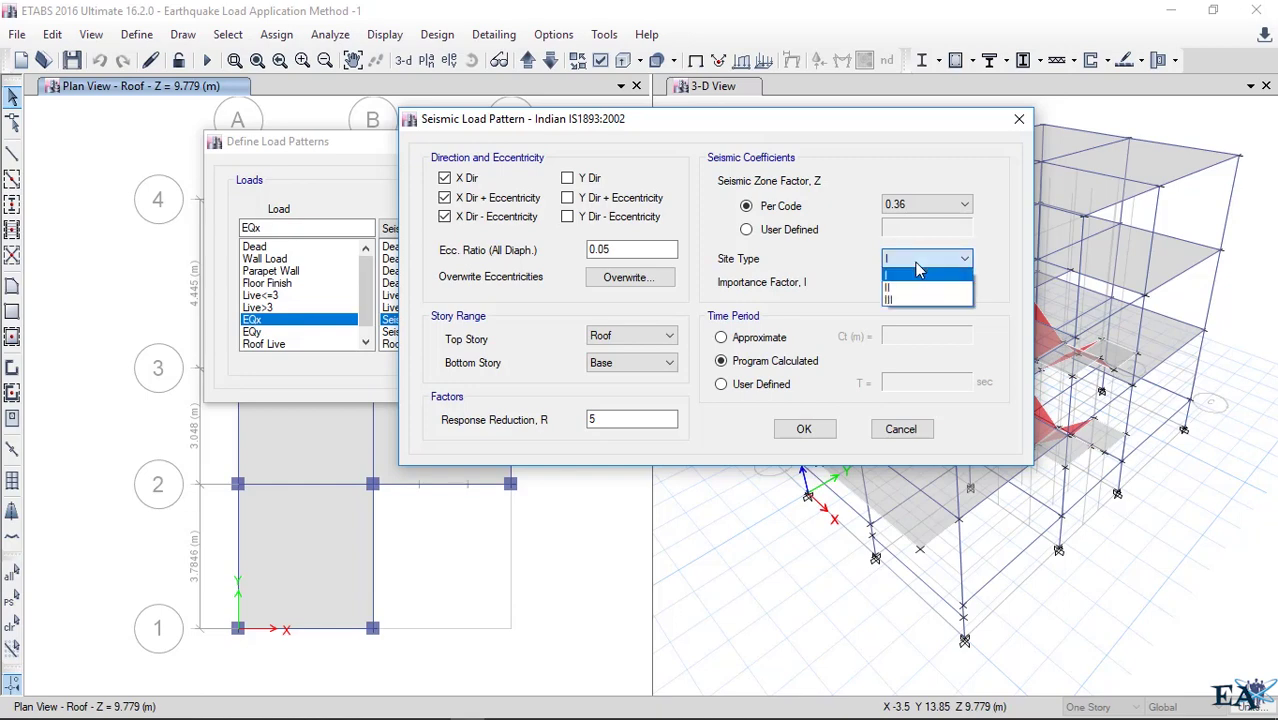
{"action": "left_click", "coordinate": [920, 301]}
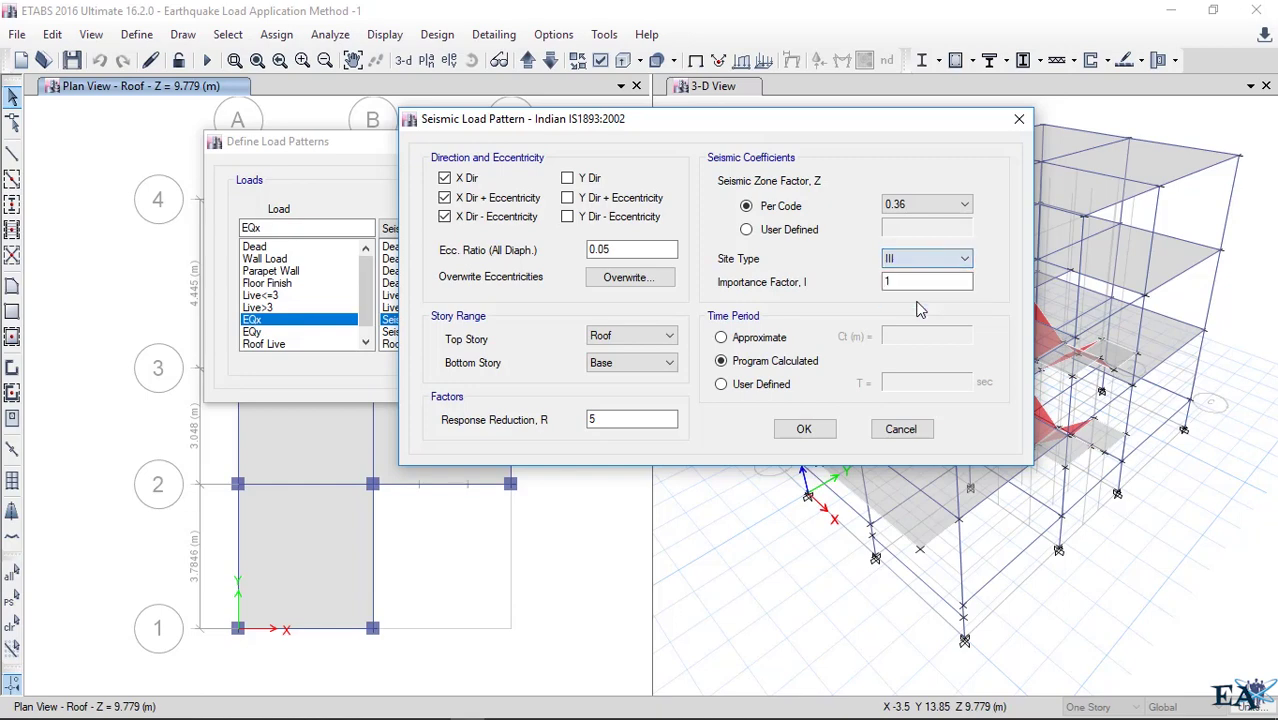
{"action": "left_click", "coordinate": [918, 262]}
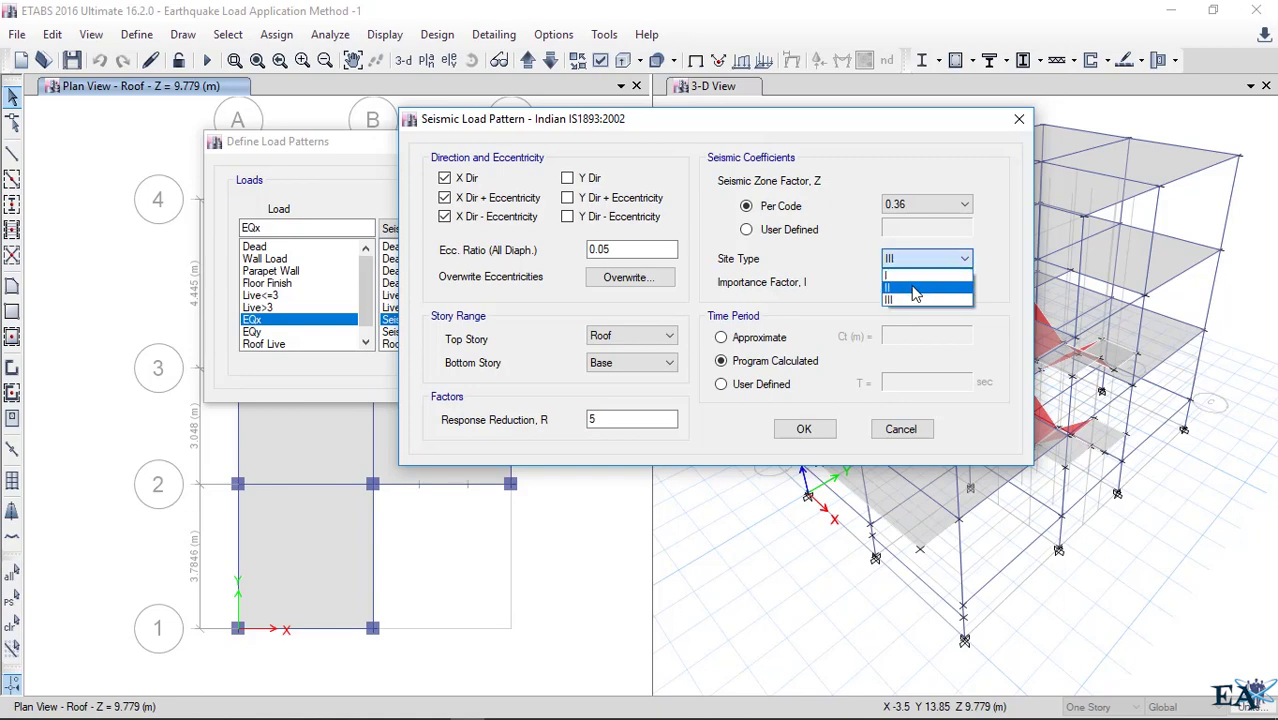
{"action": "left_click", "coordinate": [913, 289]}
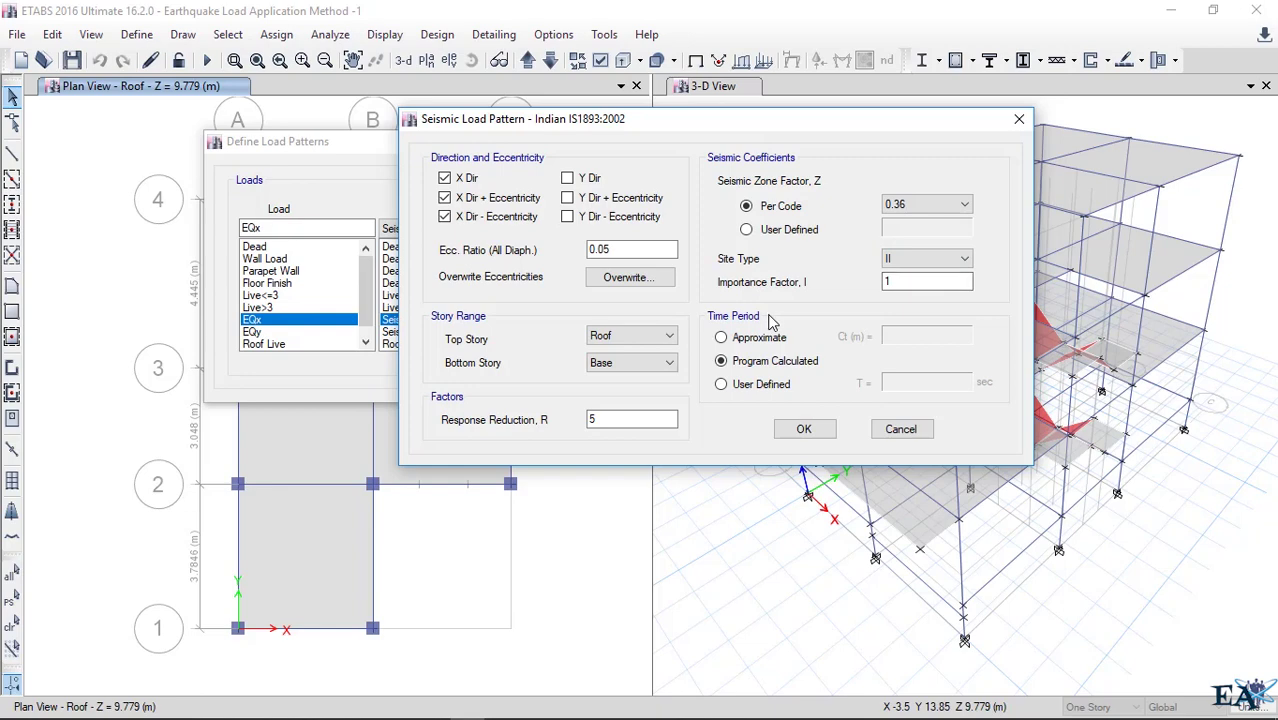
{"action": "left_click", "coordinate": [910, 284]}
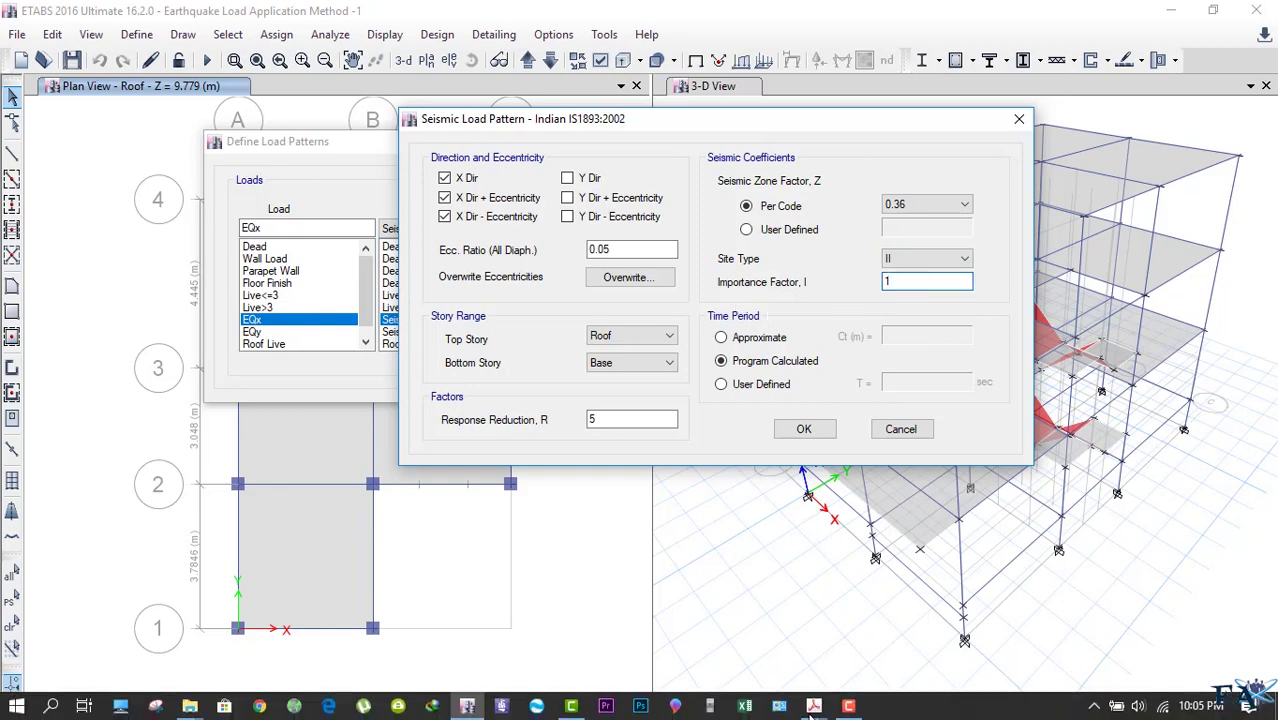
- Bring up the IS 1893 PDF in Acrobat at Table 6 Importance Factors
{"action": "left_click", "coordinate": [813, 706]}
{"action": "left_click", "coordinate": [913, 645]}
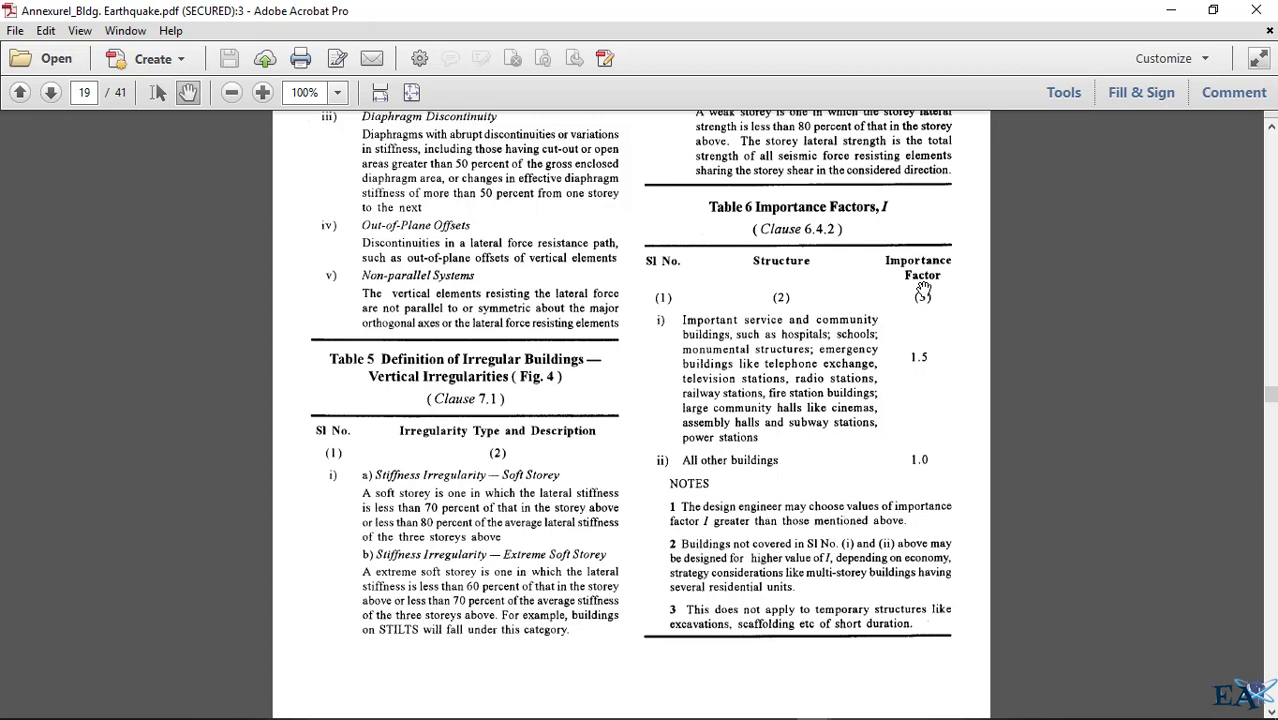
- Back in ETABS, compare EQx time period options, ending on User Defined with T = 0 sec
{"action": "left_click", "coordinate": [1173, 8]}
{"action": "left_click", "coordinate": [897, 283]}
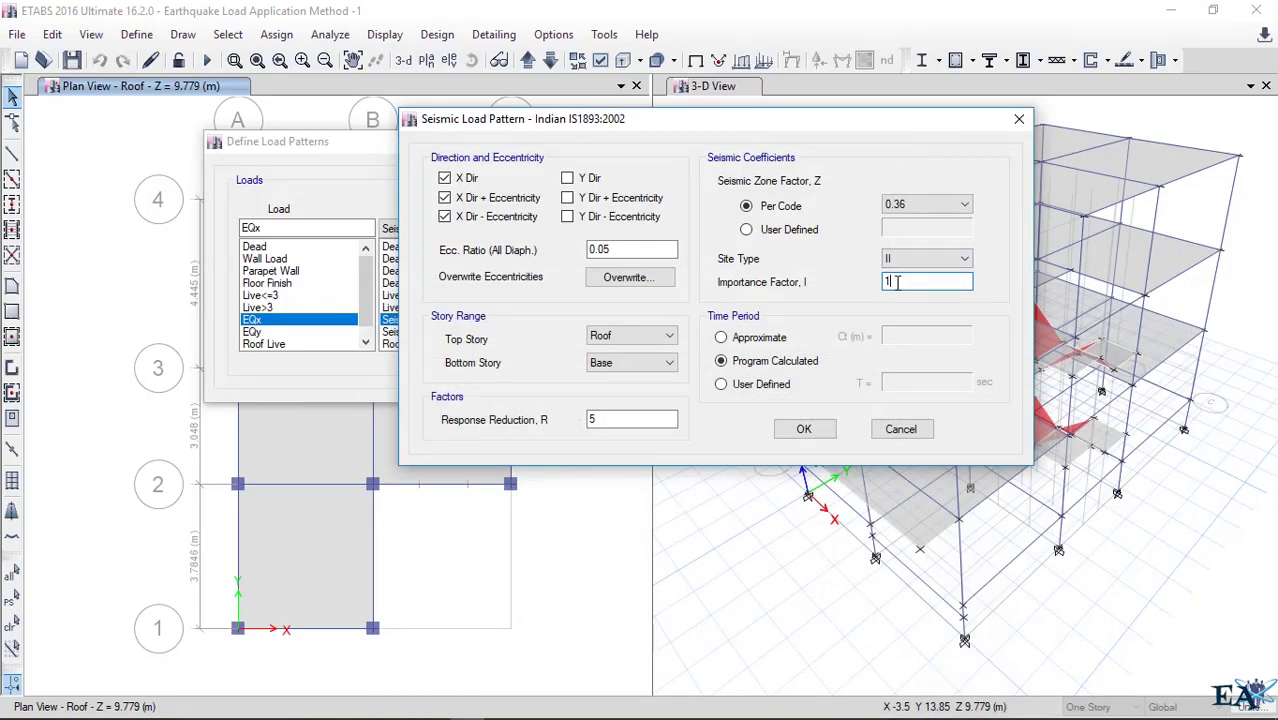
{"action": "key", "text": "shift+Home"}
{"action": "left_click", "coordinate": [742, 343]}
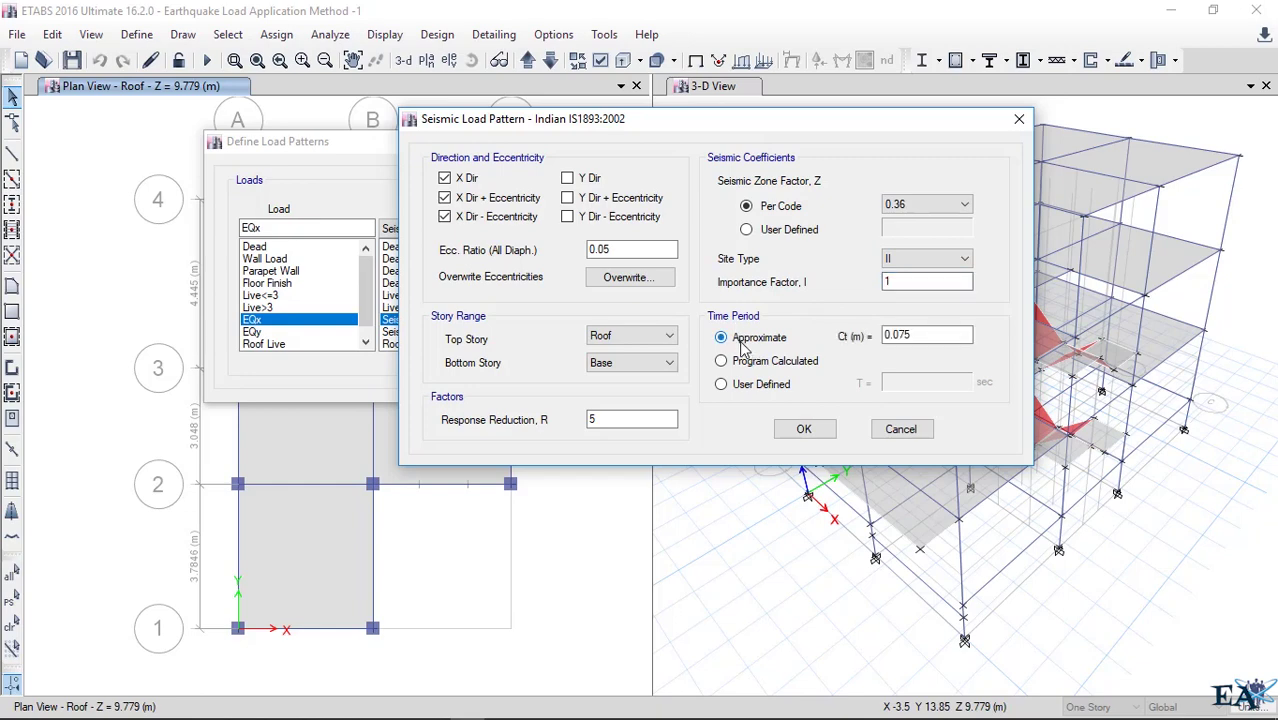
{"action": "left_click", "coordinate": [758, 363]}
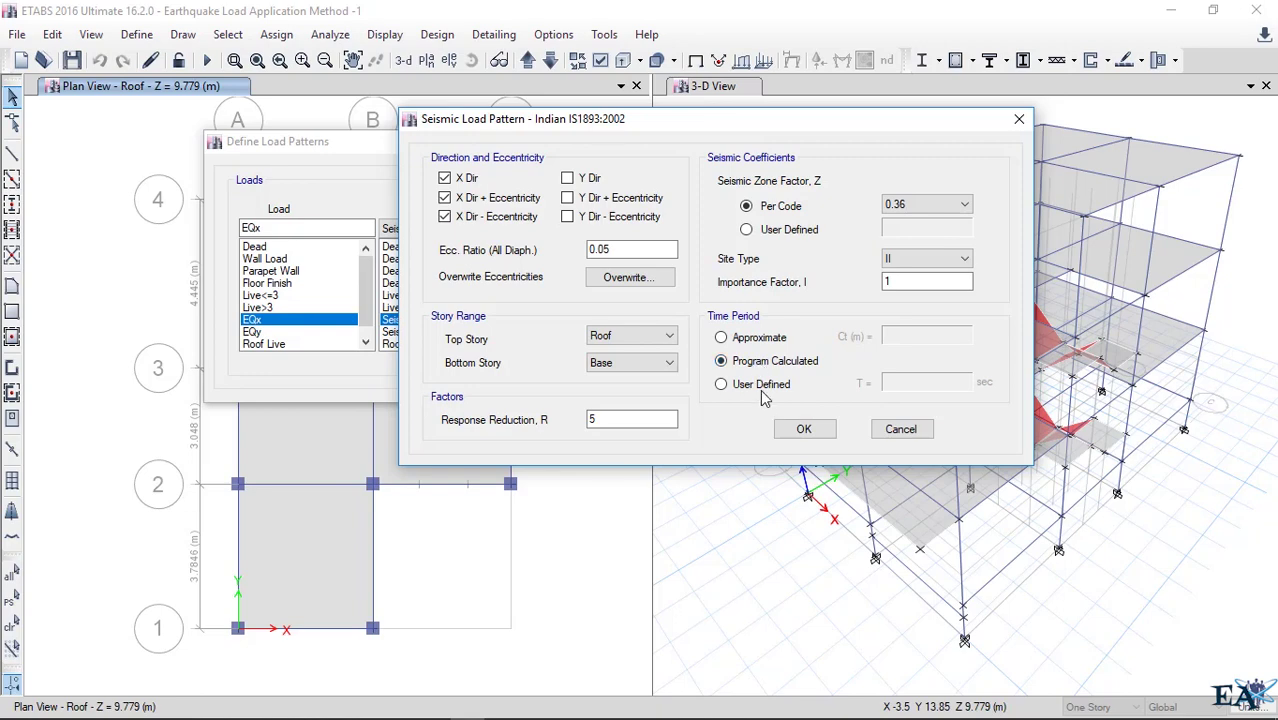
{"action": "left_click", "coordinate": [761, 387]}
{"action": "mouse_move", "coordinate": [822, 716]}
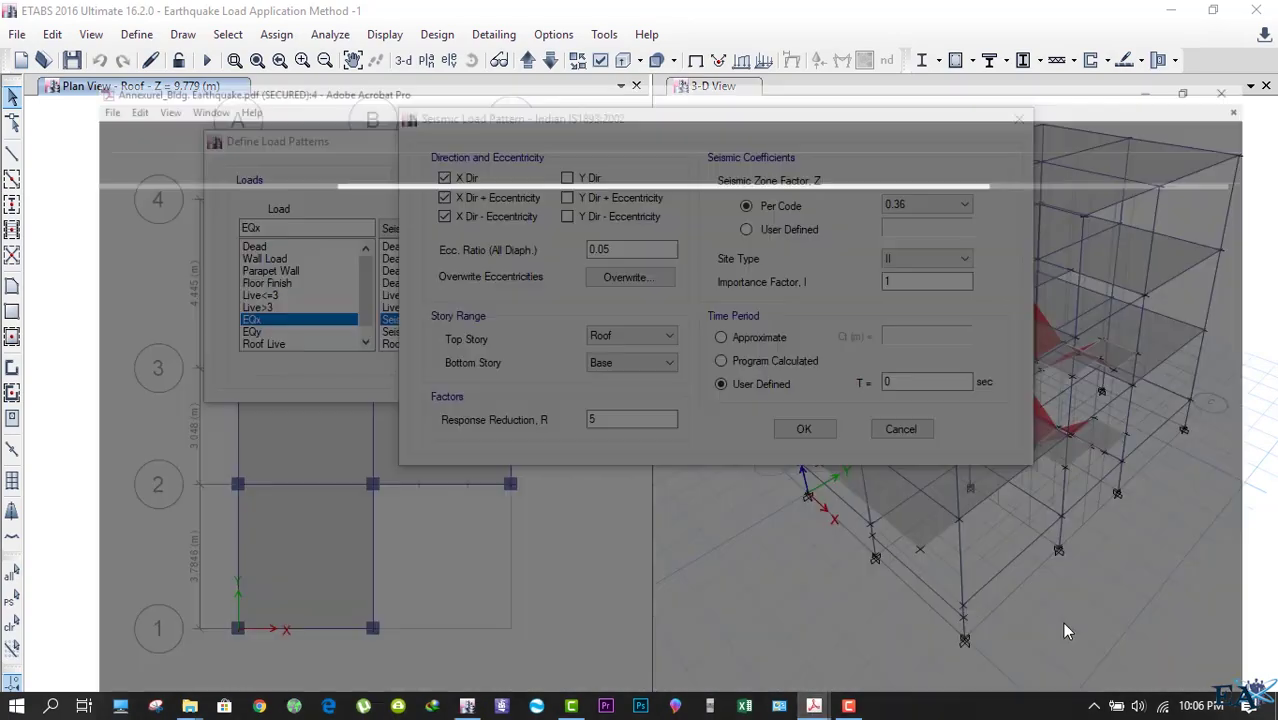
- Pan through IS 1893 sections 7.5–7.7 on design lateral force and fundamental period formulas
{"action": "left_click", "coordinate": [1062, 622]}
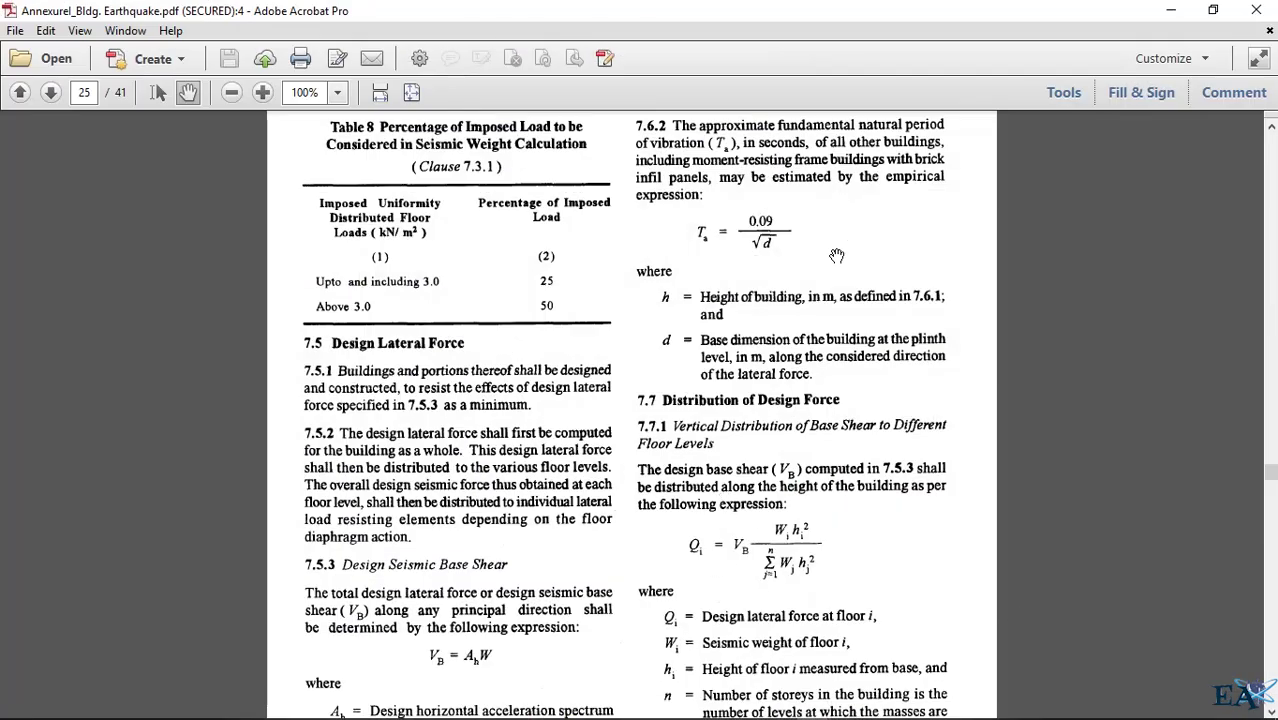
{"action": "left_click_drag", "start_coordinate": [546, 616], "coordinate": [538, 392]}
{"action": "scroll", "coordinate": [538, 392], "scroll_direction": "down", "scroll_amount": 5}
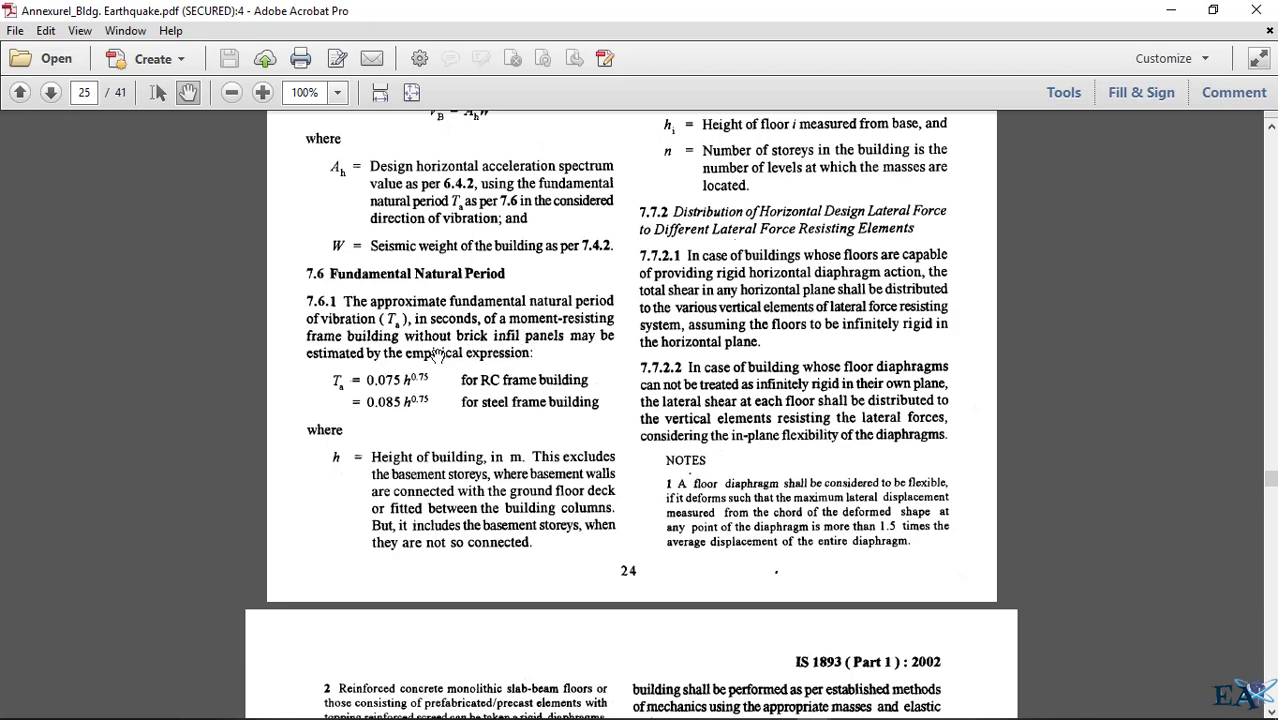
{"action": "left_click_drag", "start_coordinate": [722, 231], "coordinate": [747, 636]}
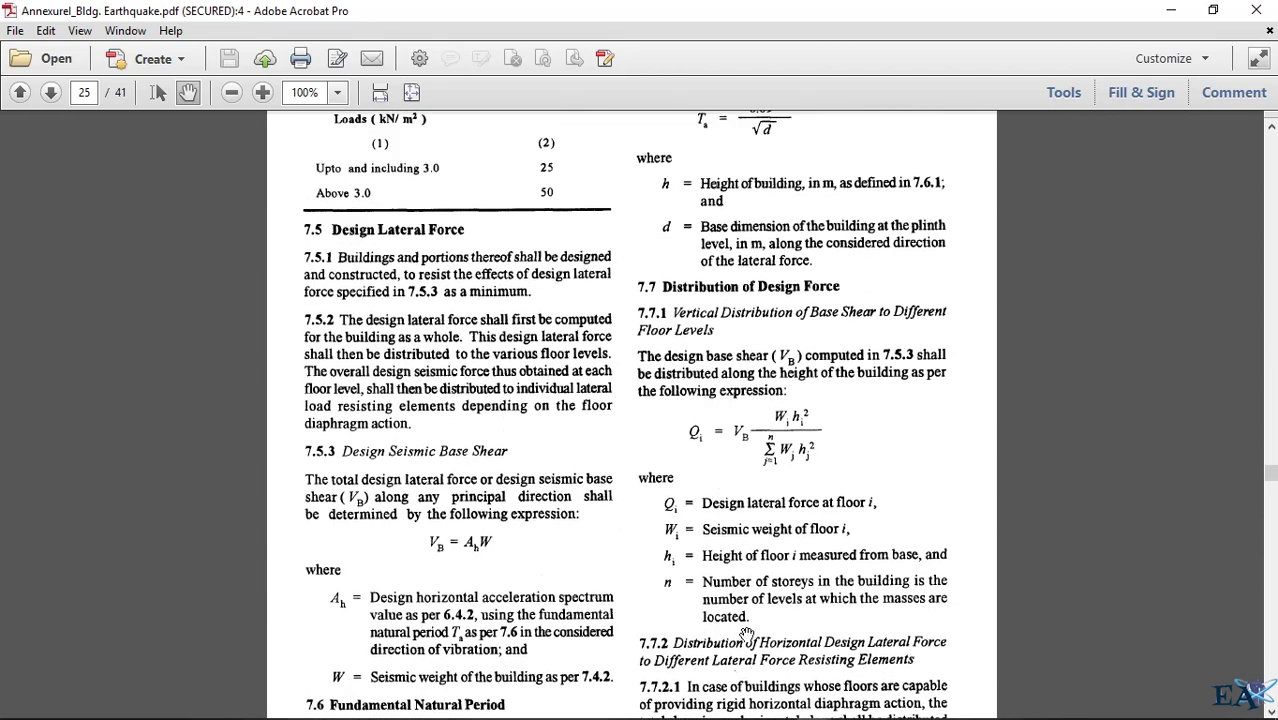
{"action": "scroll", "coordinate": [790, 563], "scroll_direction": "up", "scroll_amount": 4}
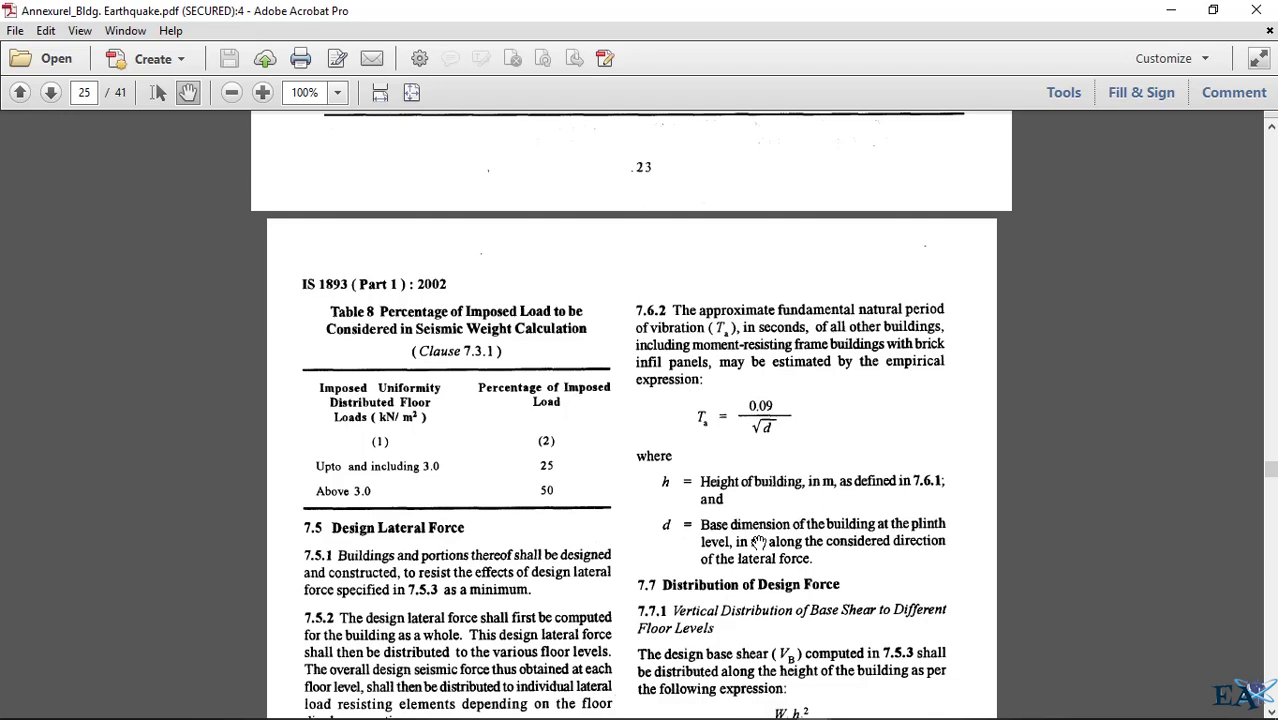
- Set EQx's time period to Program Calculated and confirm its seismic settings
{"action": "left_click", "coordinate": [1170, 10]}
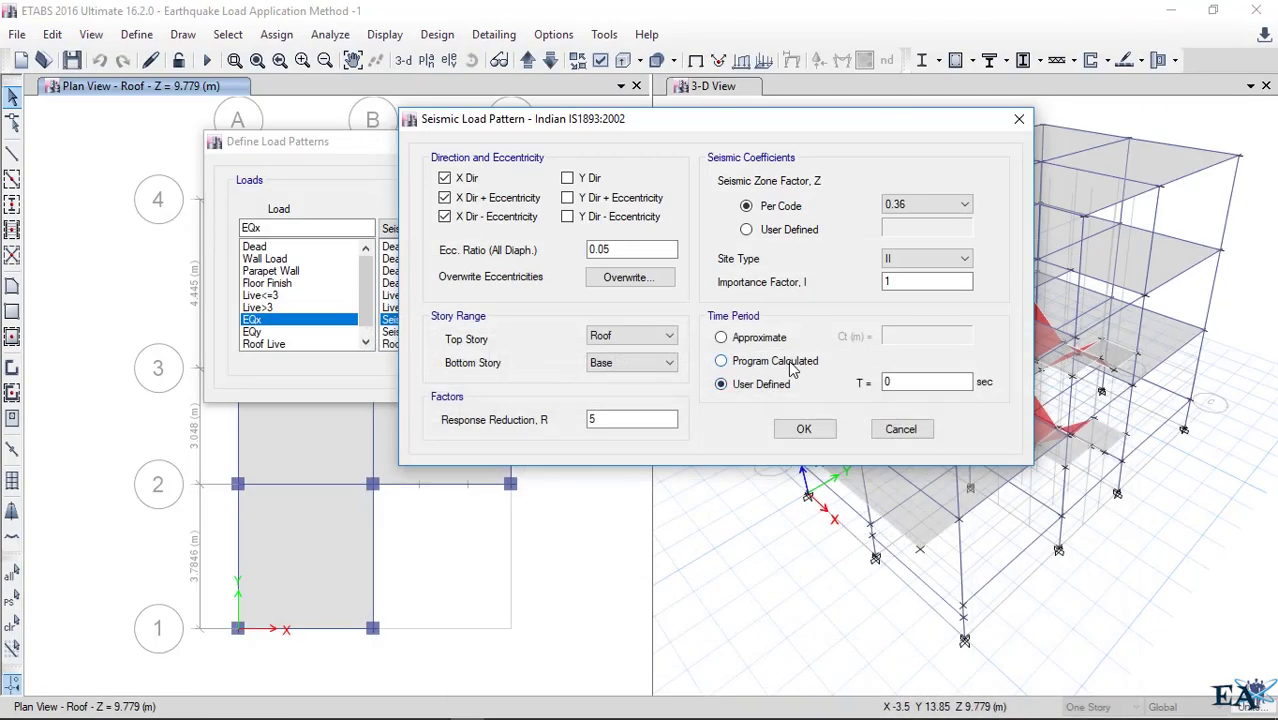
{"action": "left_click", "coordinate": [786, 368]}
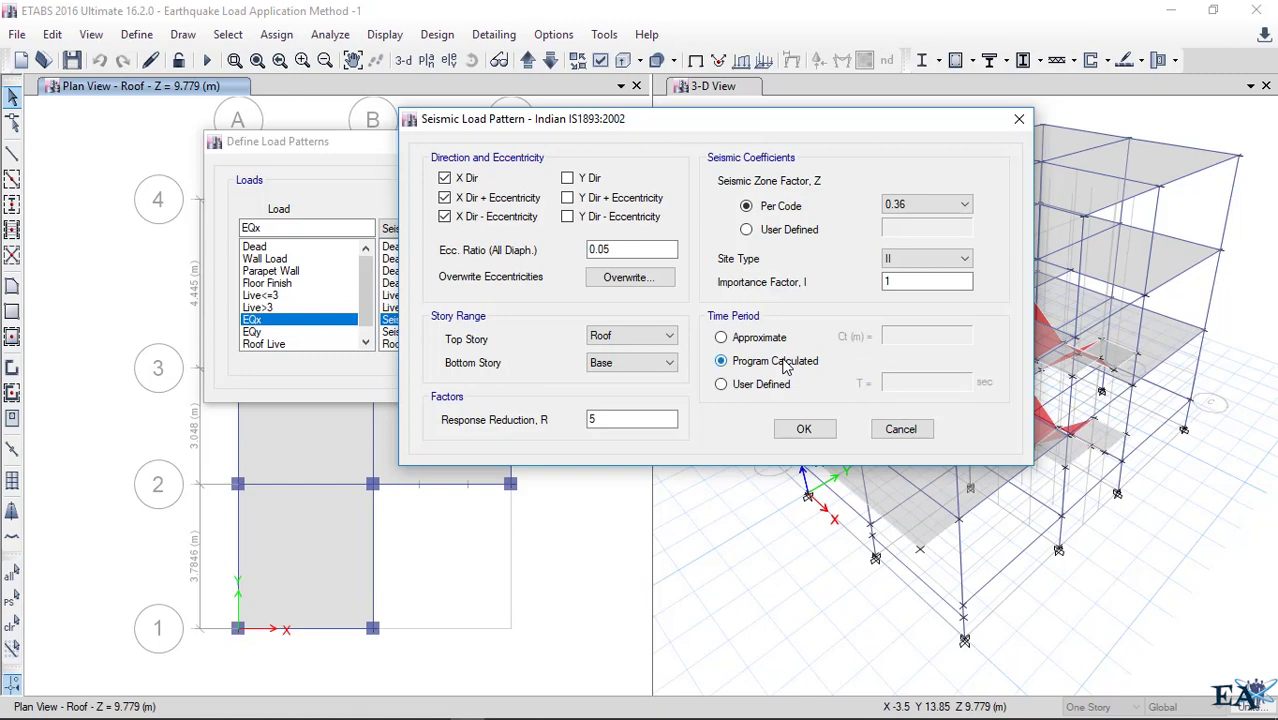
{"action": "left_click", "coordinate": [805, 429]}
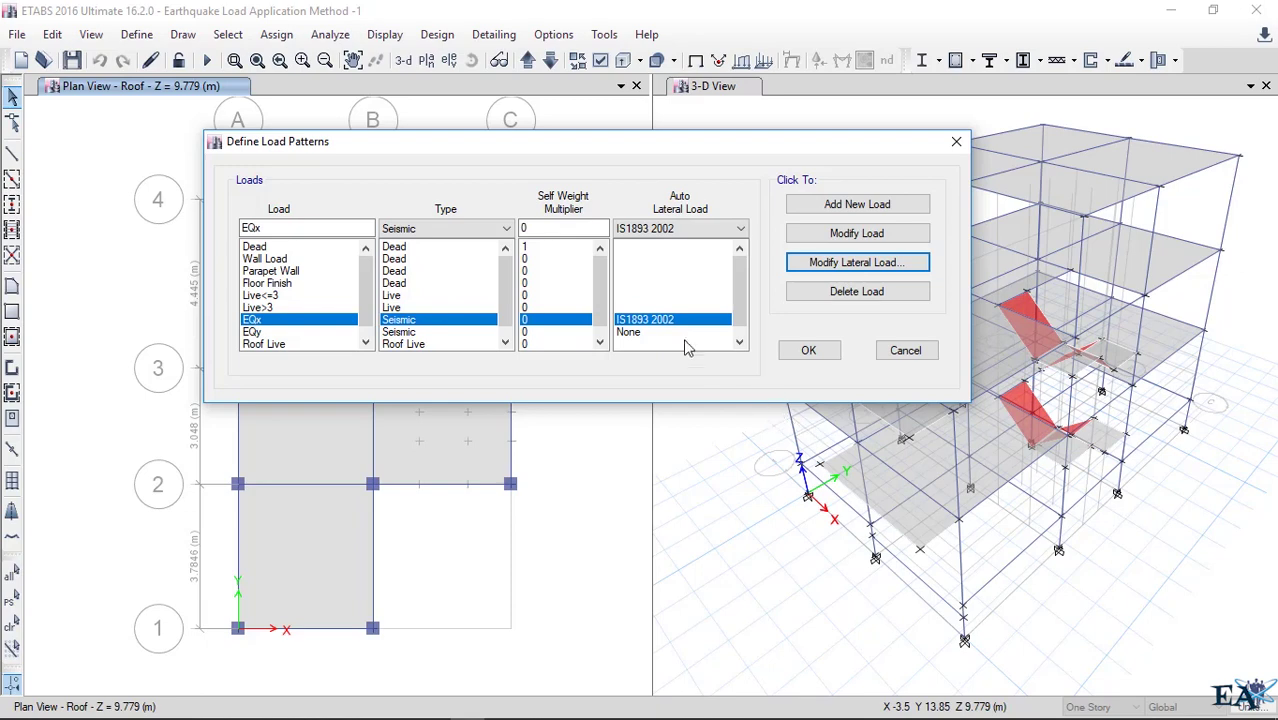
- Give EQy IS1893 2002 loads in Y only with ±eccentricity, then close the load patterns
{"action": "left_click", "coordinate": [266, 333]}
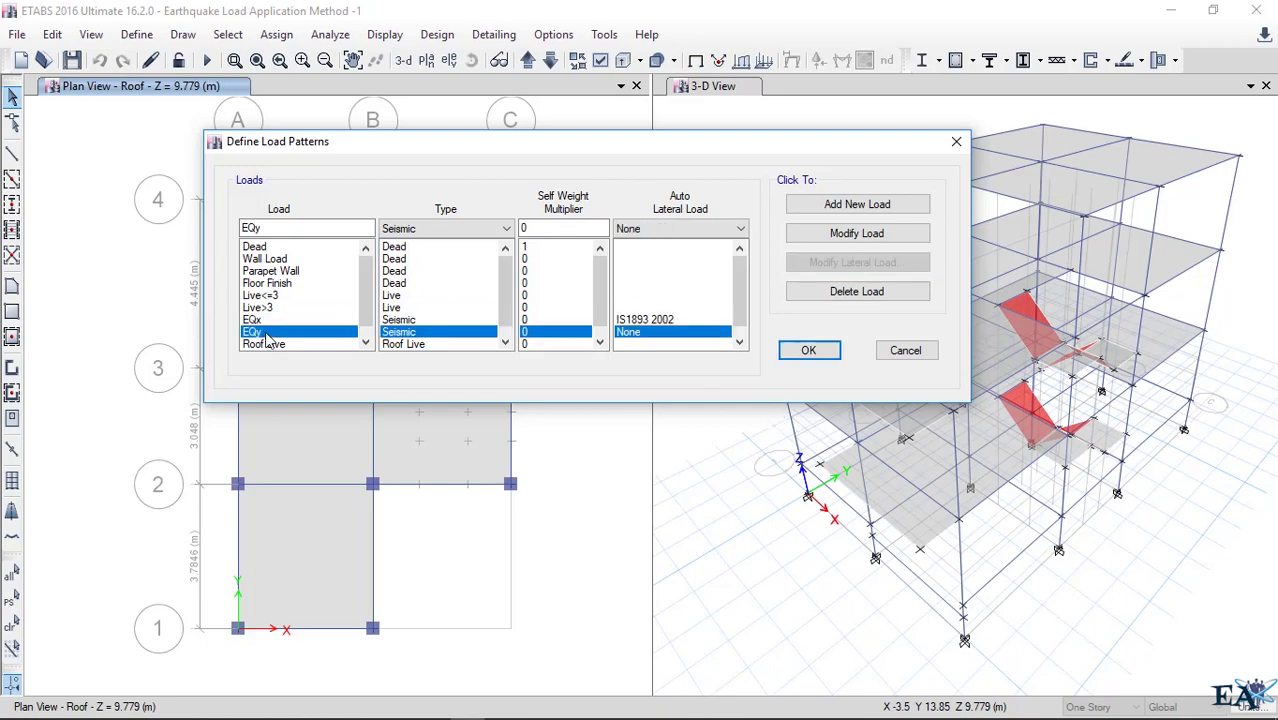
{"action": "left_click", "coordinate": [698, 230]}
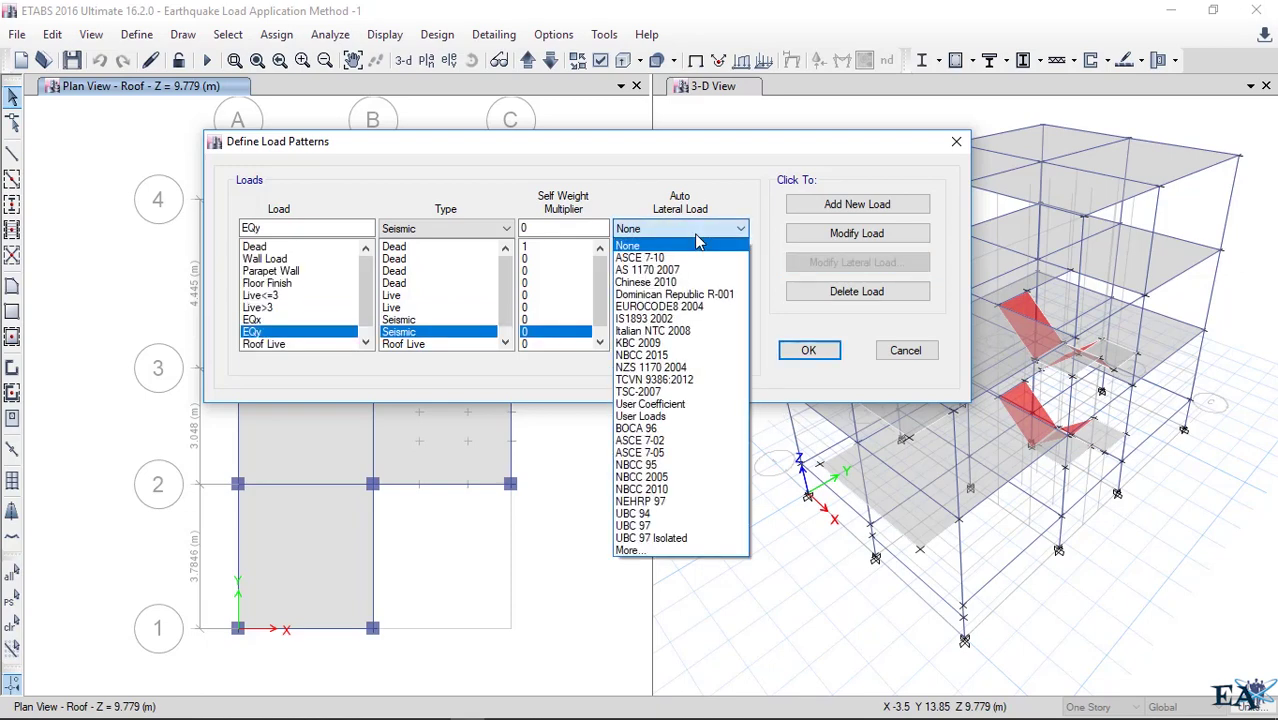
{"action": "left_click", "coordinate": [692, 319]}
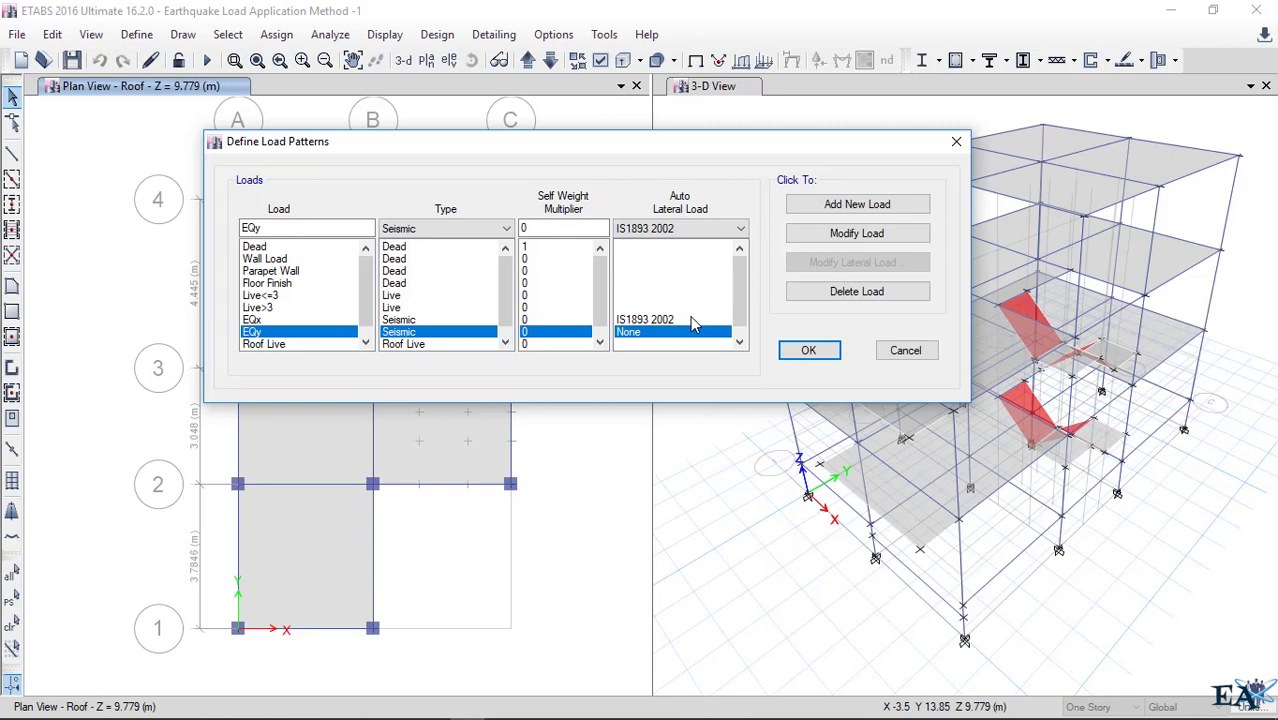
{"action": "left_click", "coordinate": [852, 234]}
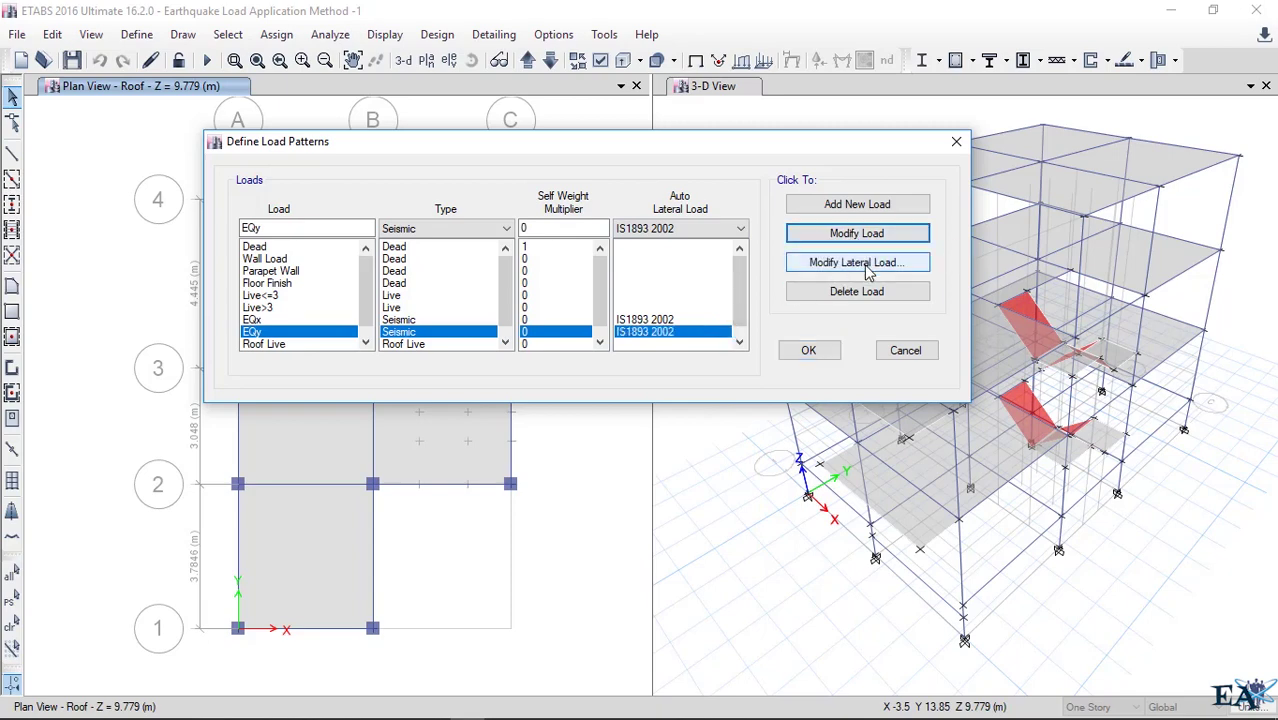
{"action": "left_click", "coordinate": [843, 262]}
{"action": "left_click", "coordinate": [398, 256]}
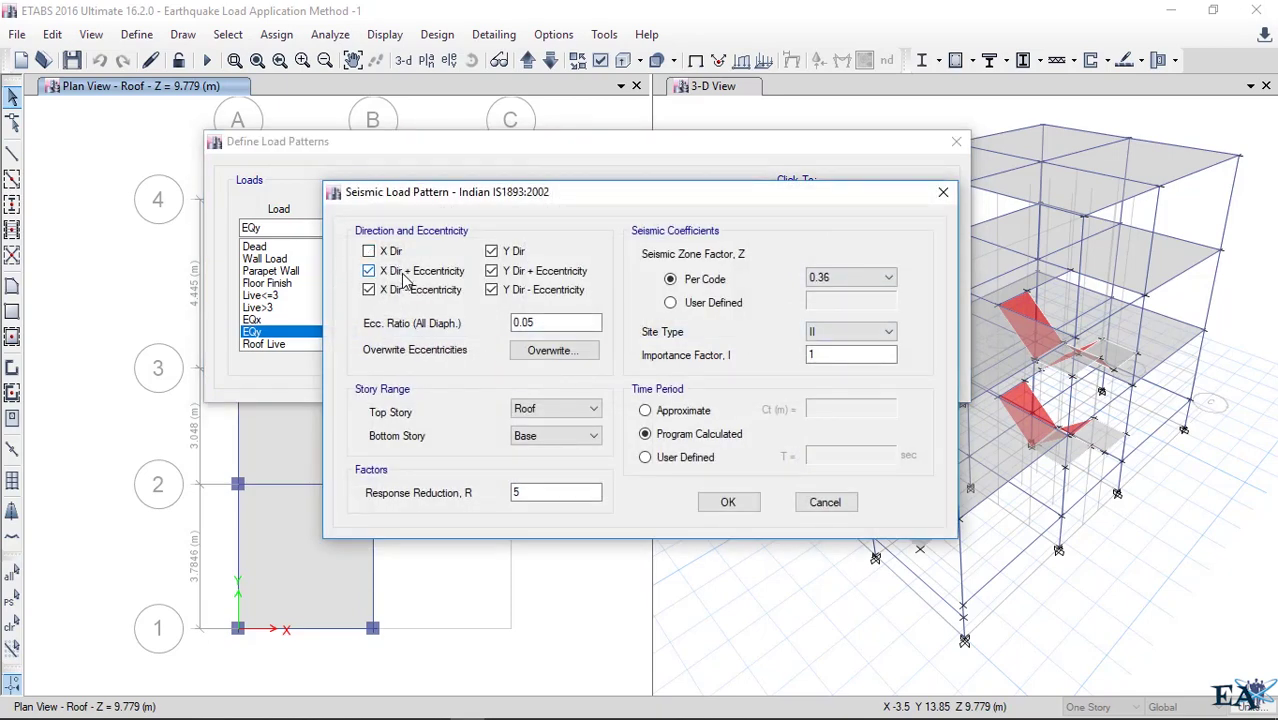
{"action": "left_click", "coordinate": [405, 274]}
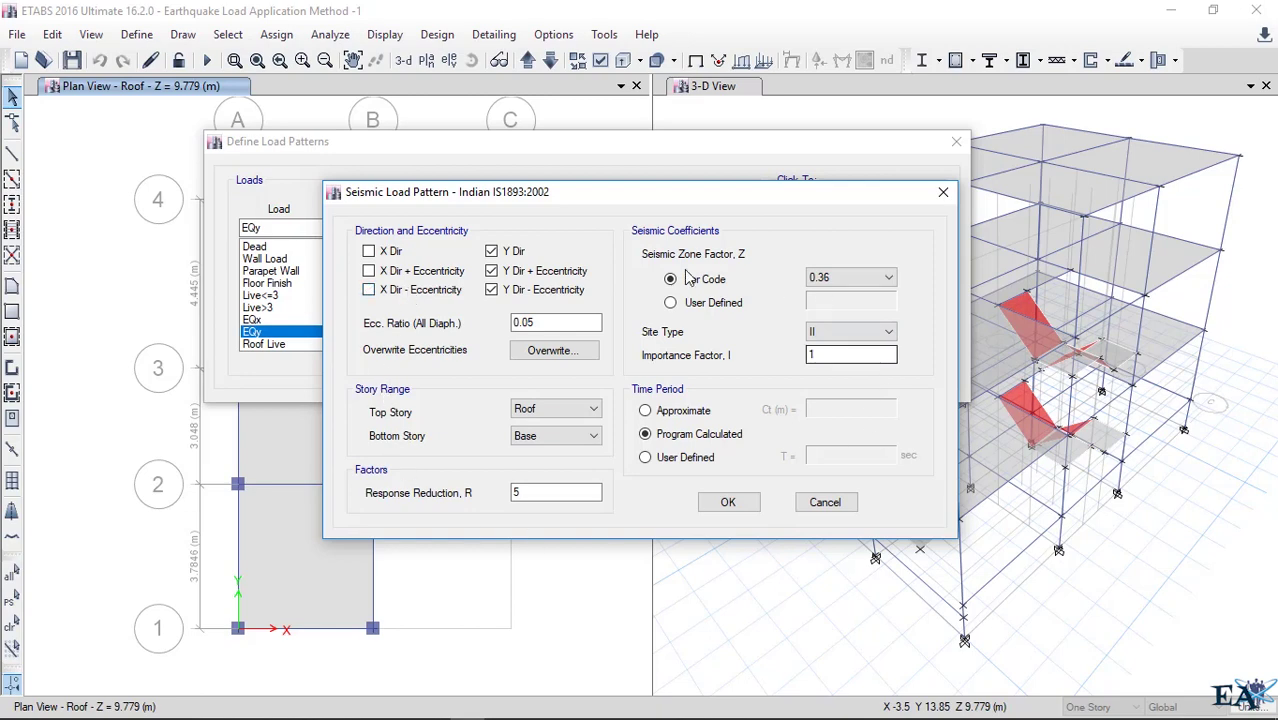
{"action": "left_click", "coordinate": [733, 500]}
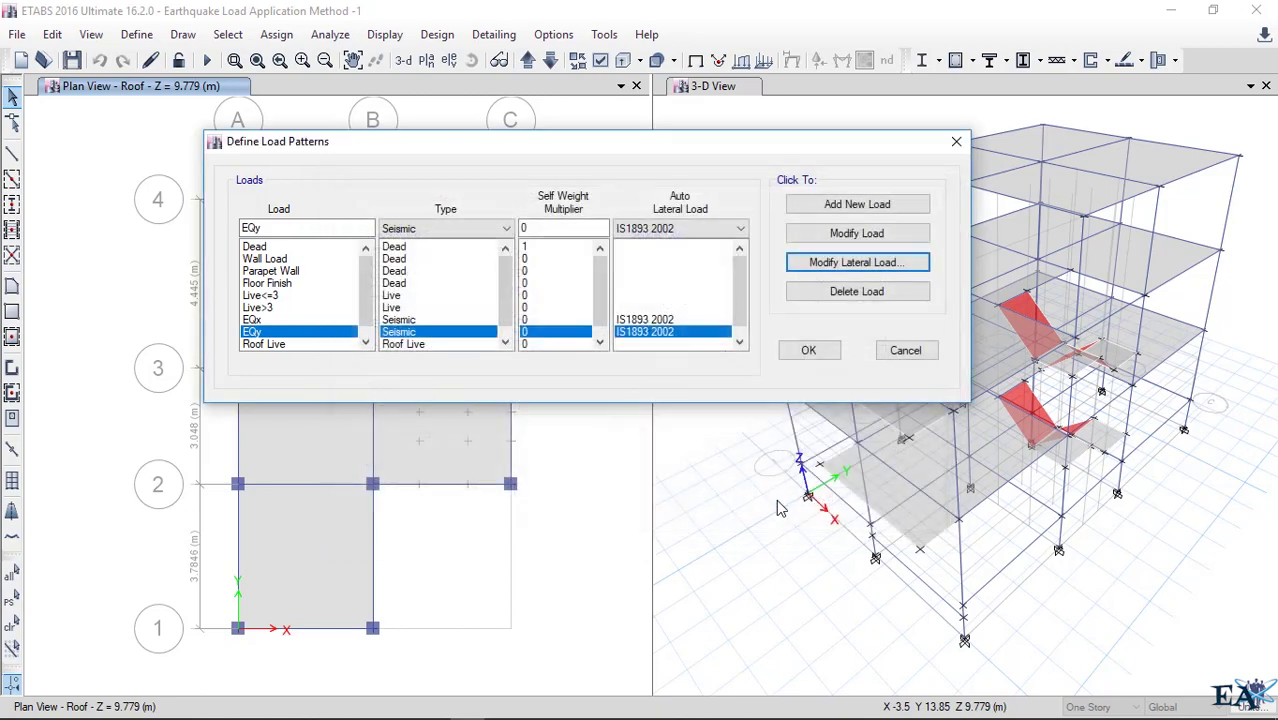
{"action": "left_click", "coordinate": [815, 351]}
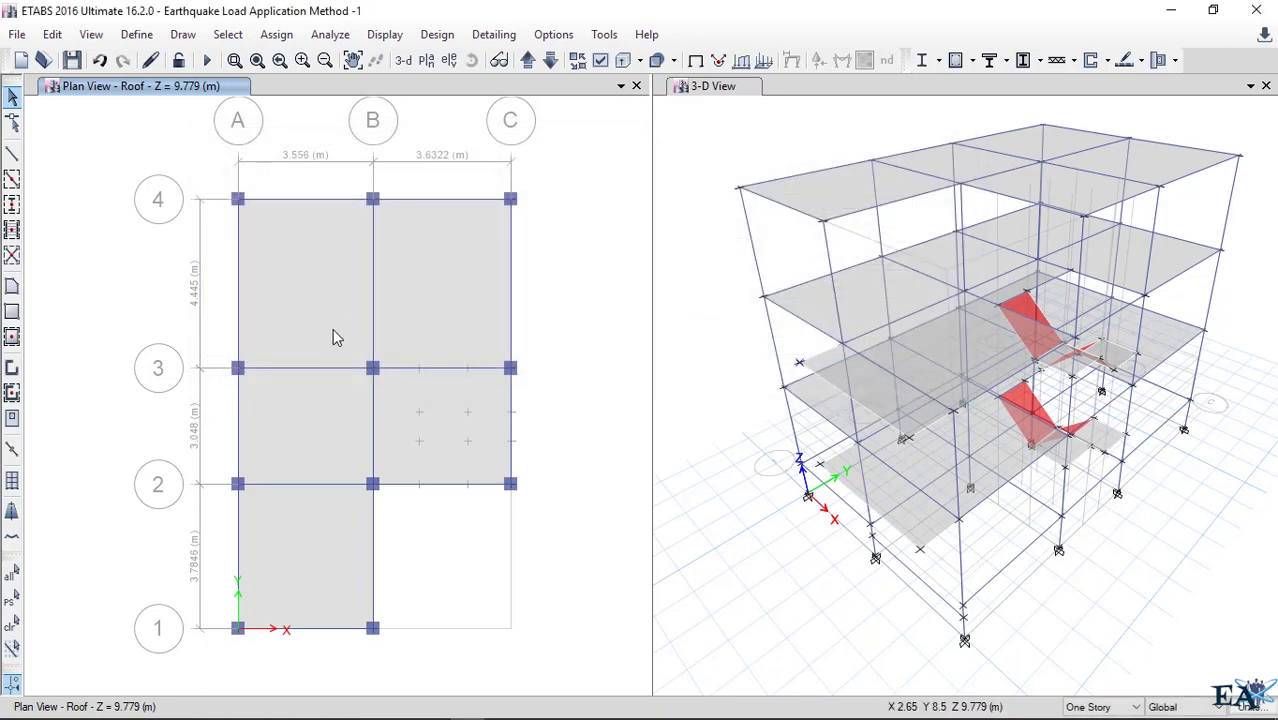